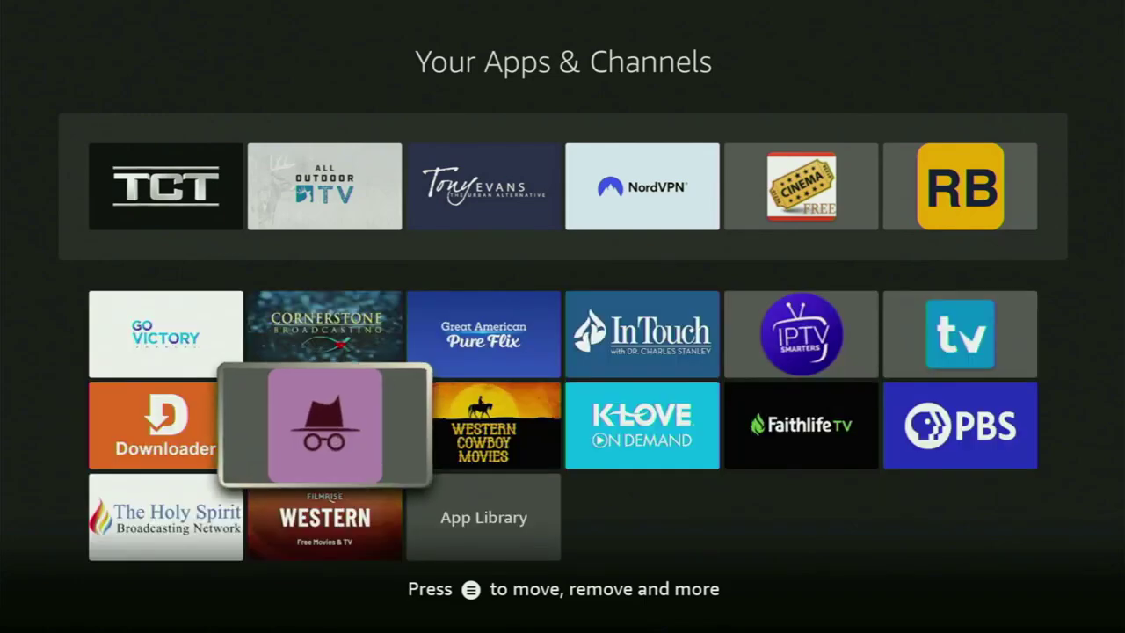
Browse the installed app tiles, then close the app grid back to Home.
key(Left)
key(Up)
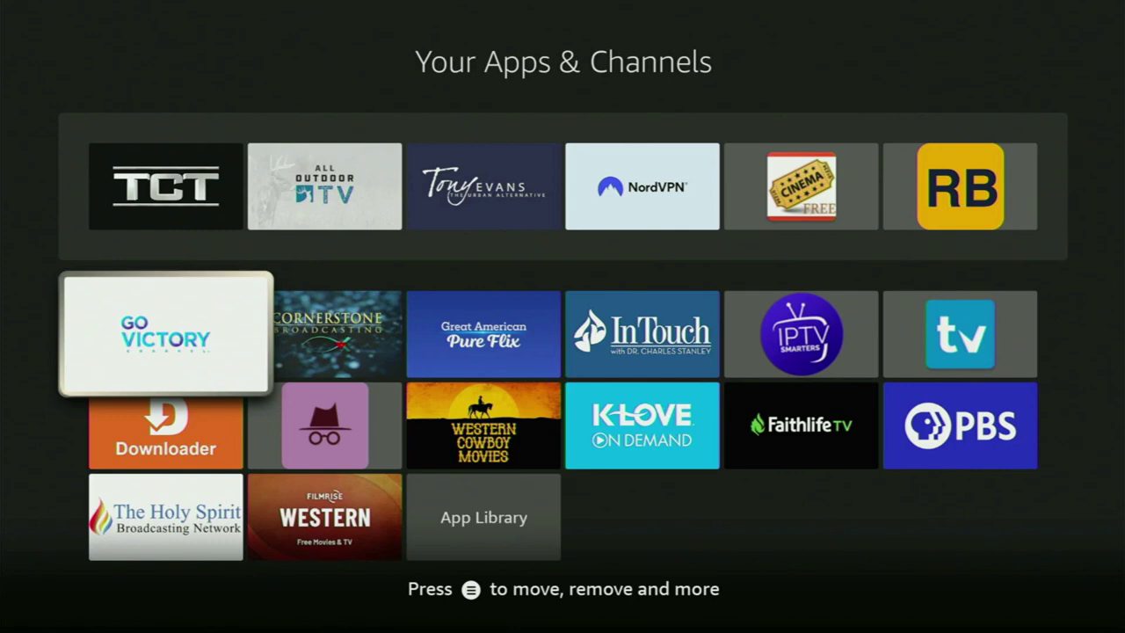
key(Up)
key(Down)
key(Right)
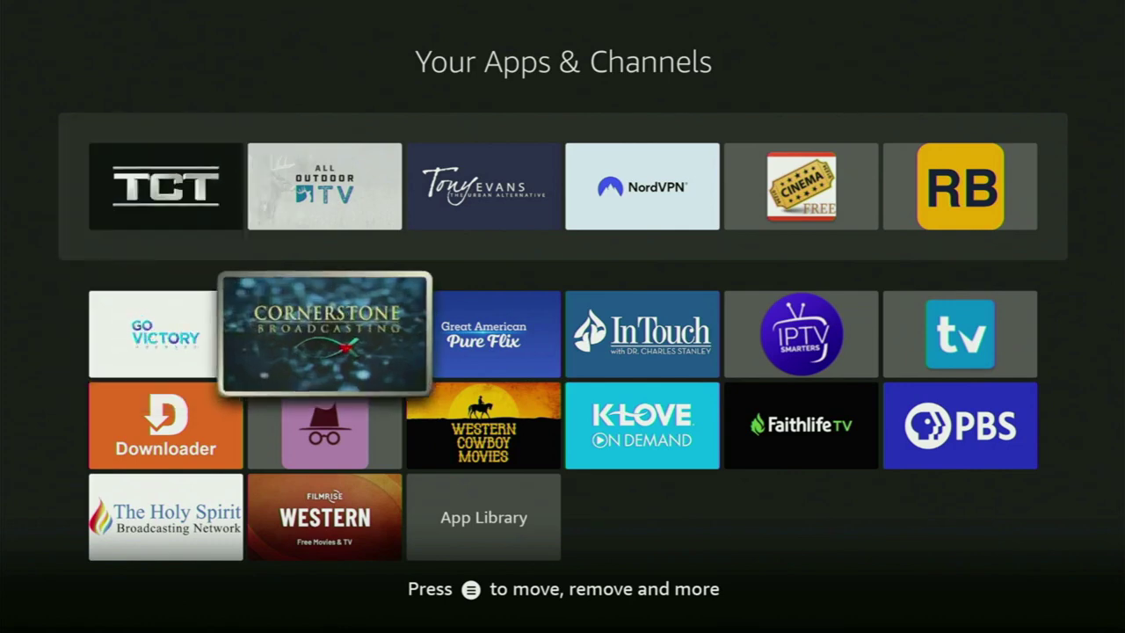
key(Right)
key(Right)
key(Down)
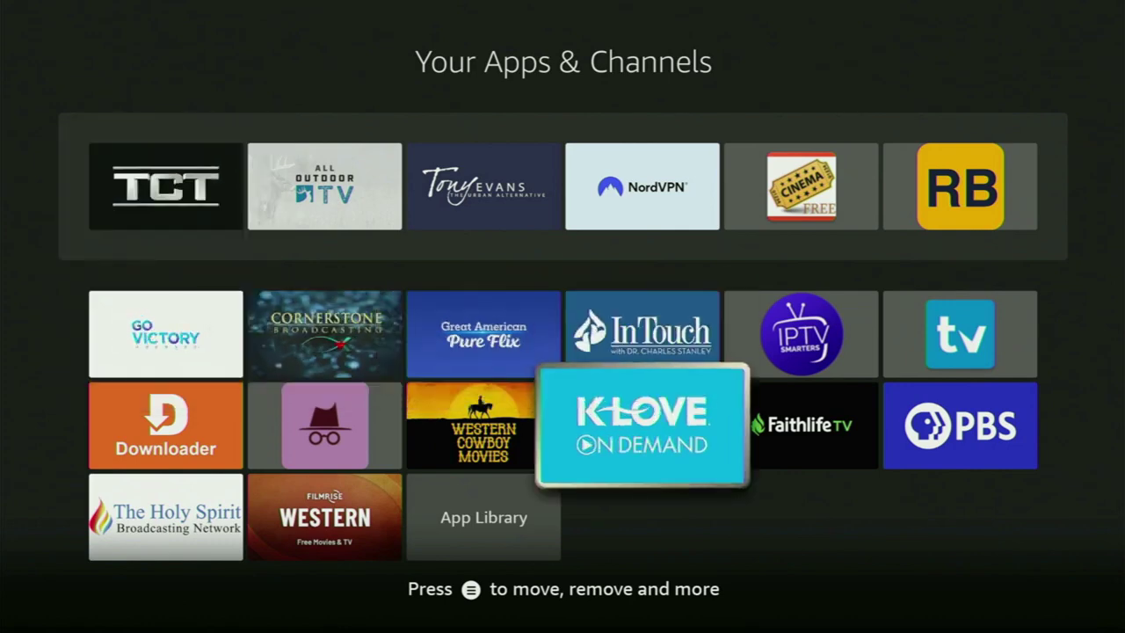
key(Left)
key(Left)
key(Left)
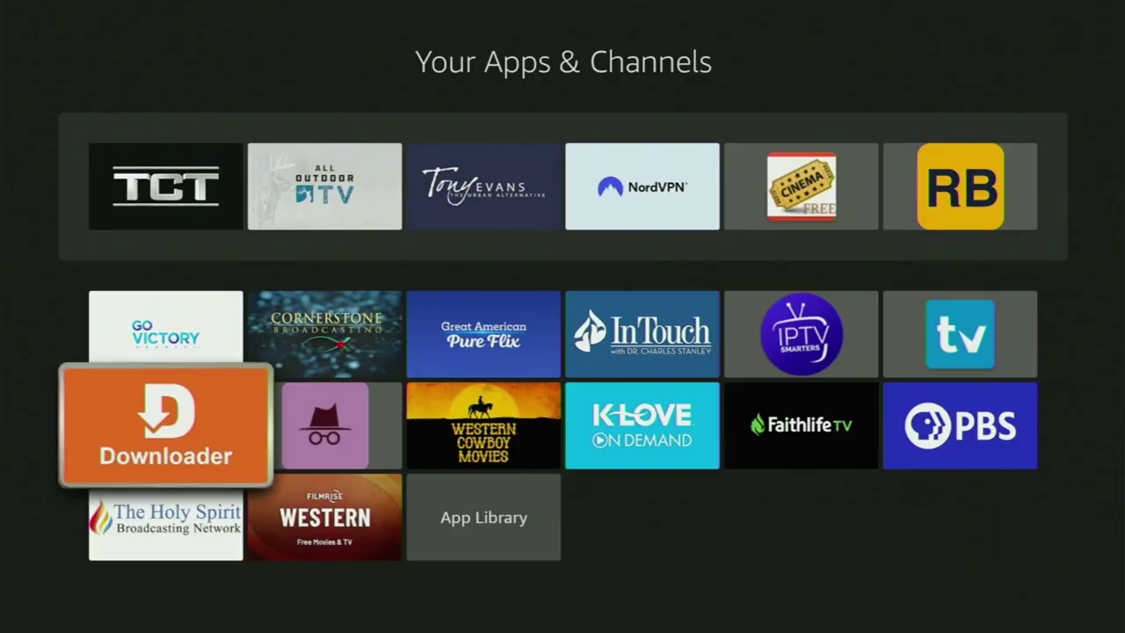
key(Escape)
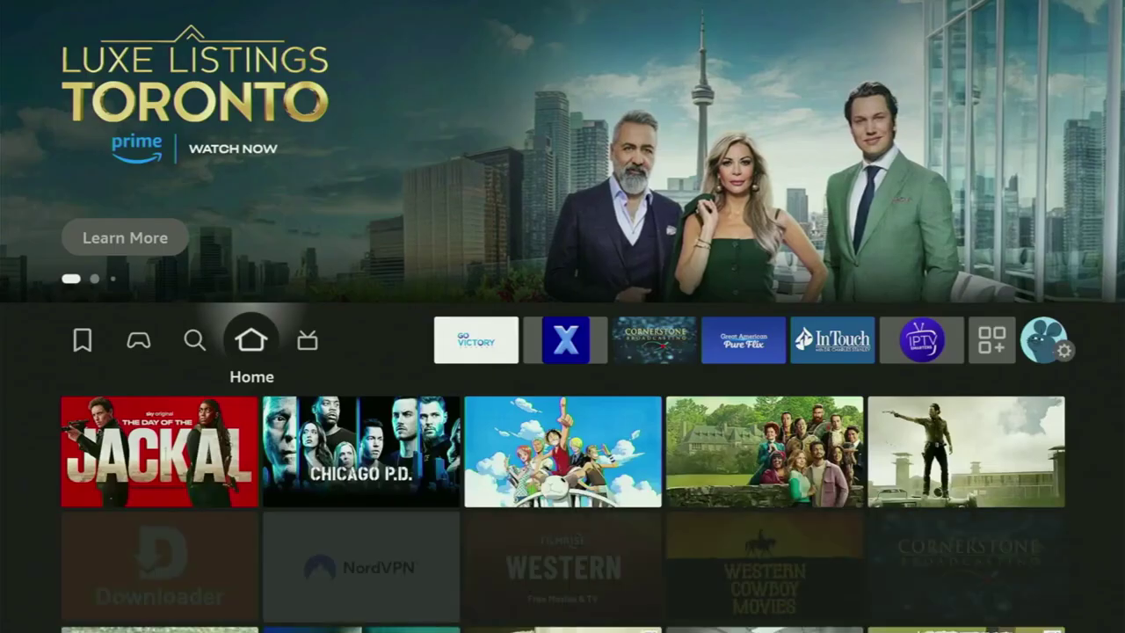
Enter 'Dow' into the Find search keyboard.
key(Left)
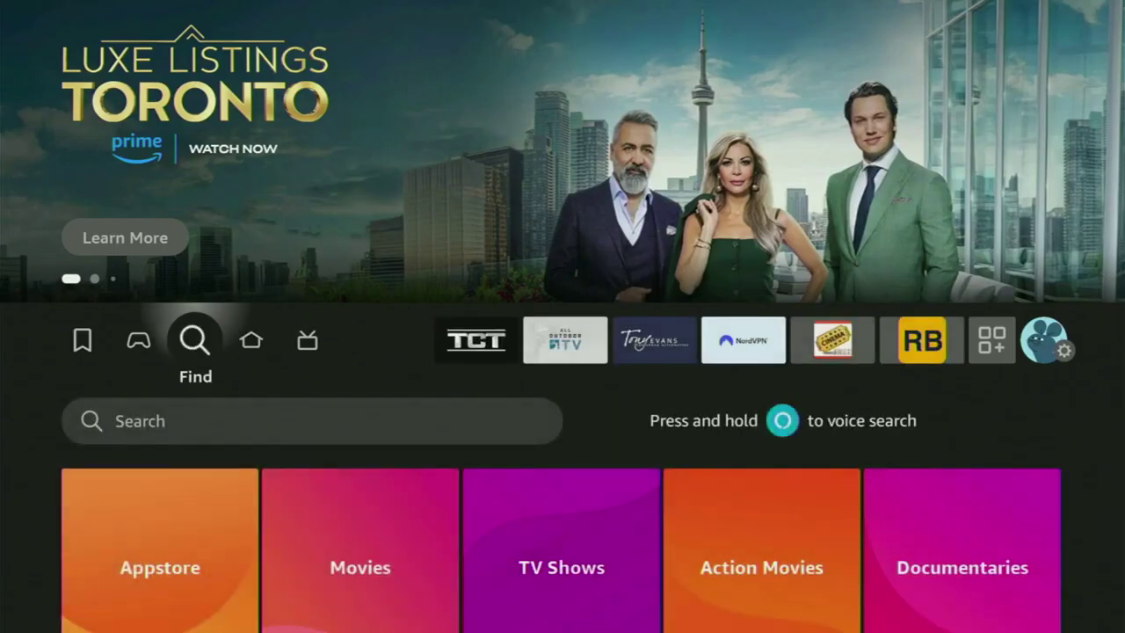
key(Down)
key(Return)
key(Right)
key(Right)
key(Right)
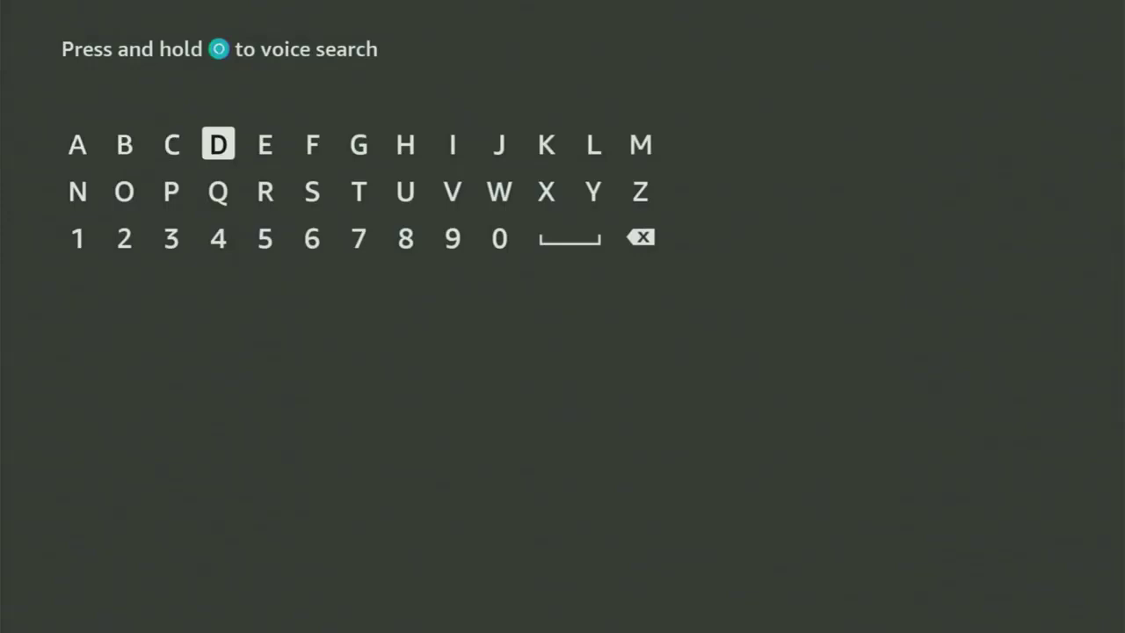
key(Return)
key(Down)
key(Left)
key(Left)
key(Return)
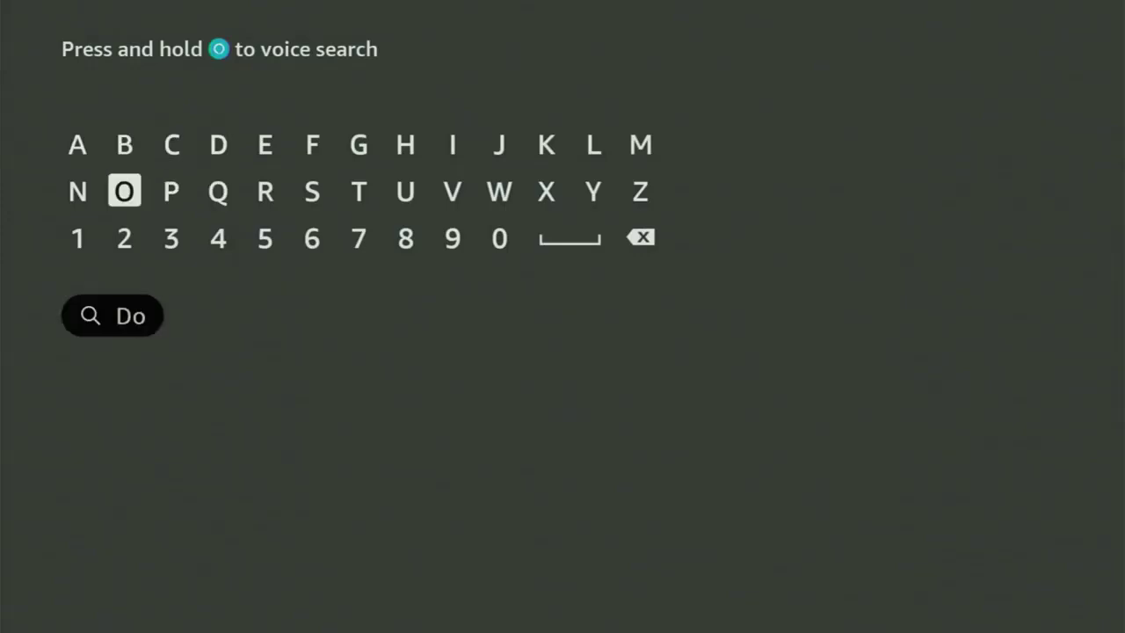
key(Down)
key(Right)
key(Up)
key(Right)
key(Right)
key(Right)
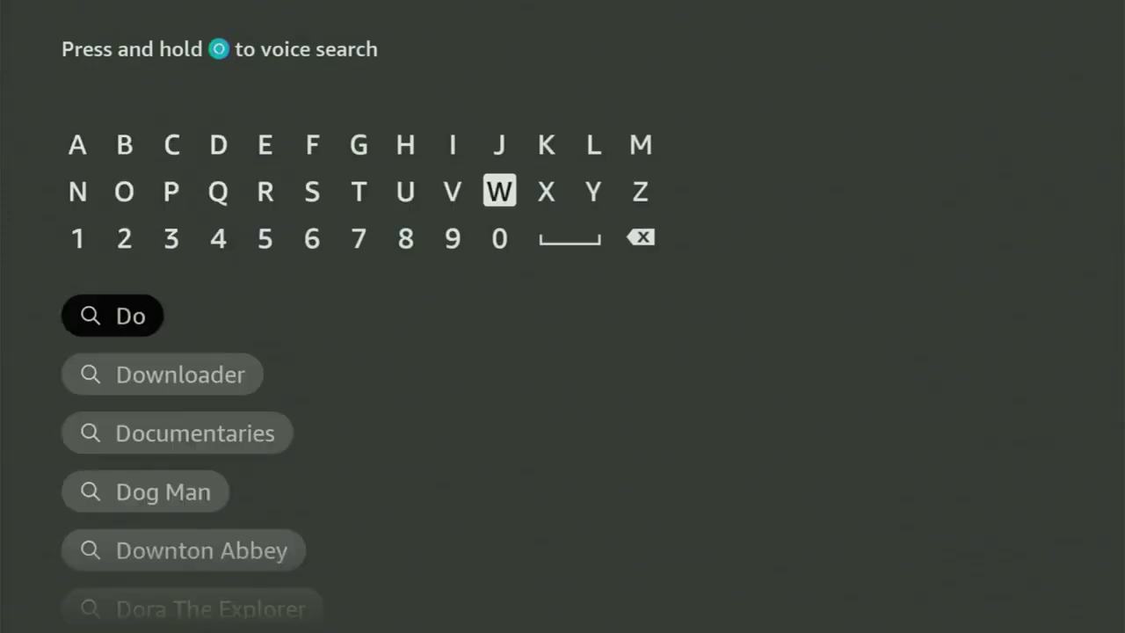
key(Return)
Pick the Downloader suggestion and browse the VLC, IPTV Player Pro and Downloader for Fire results.
key(Down)
key(Down)
key(Down)
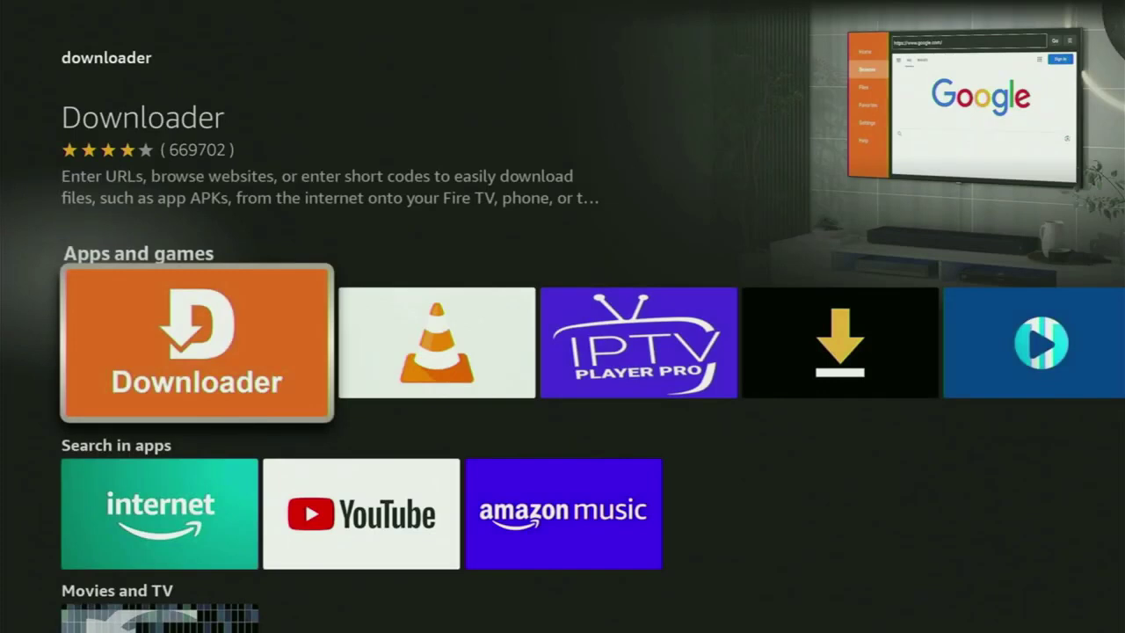
key(Right)
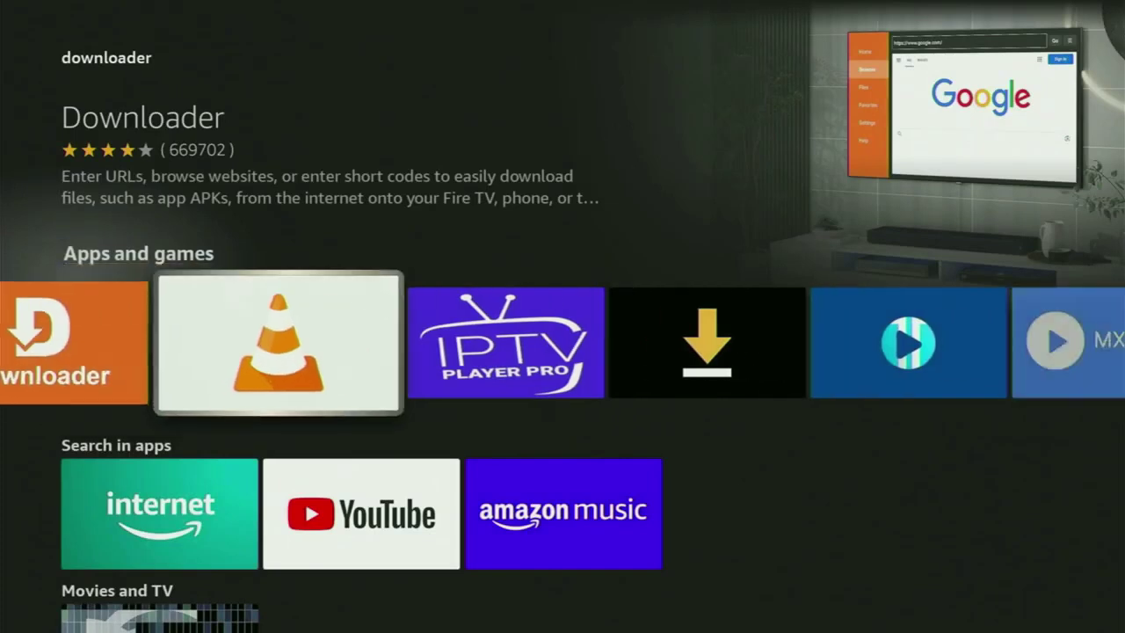
key(Right)
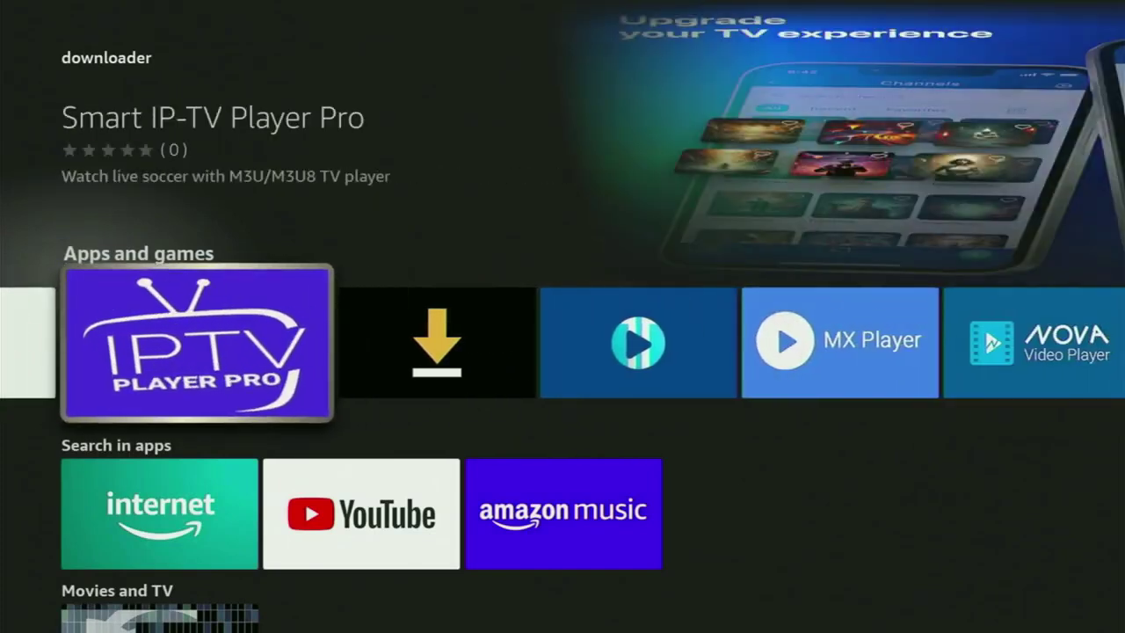
key(Right)
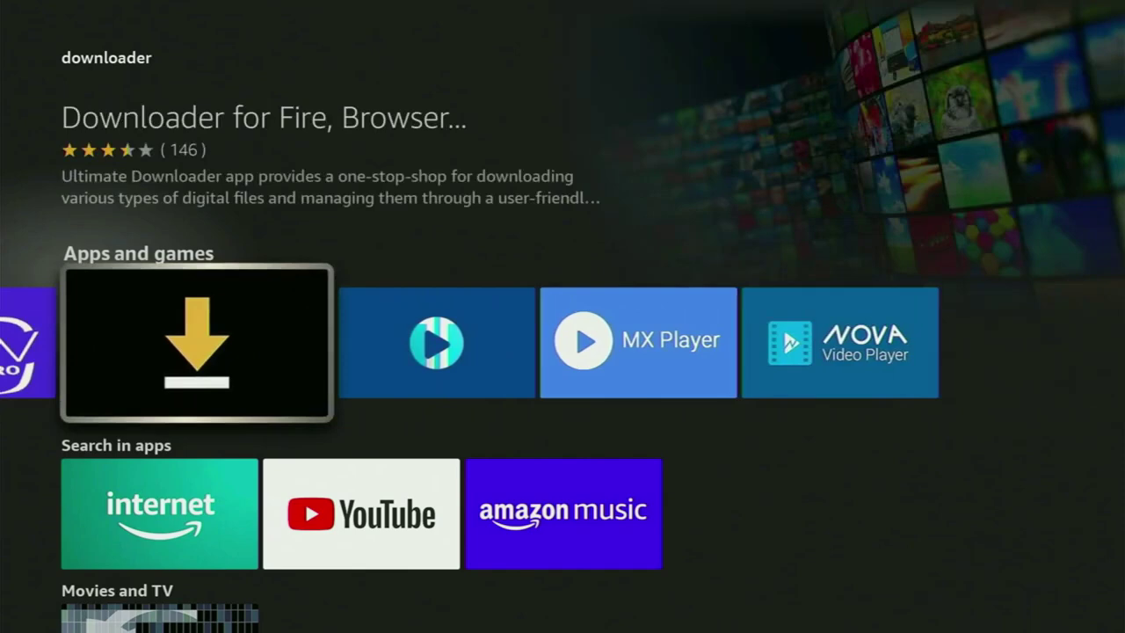
key(Down)
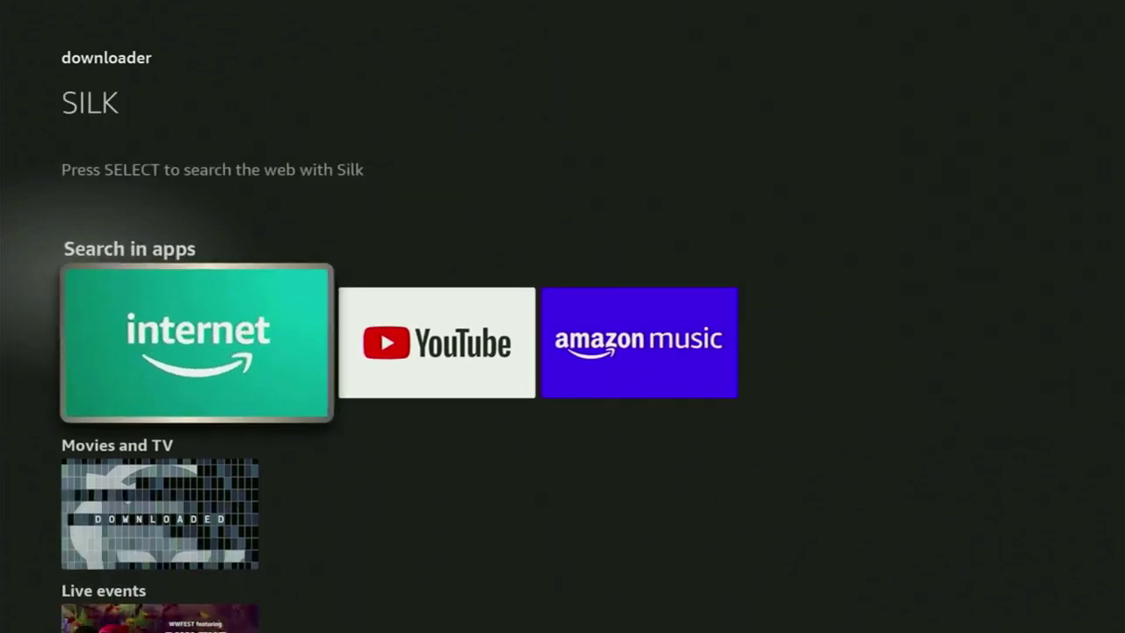
Go Home and open My Fire TV from the Settings gear.
key(Home)
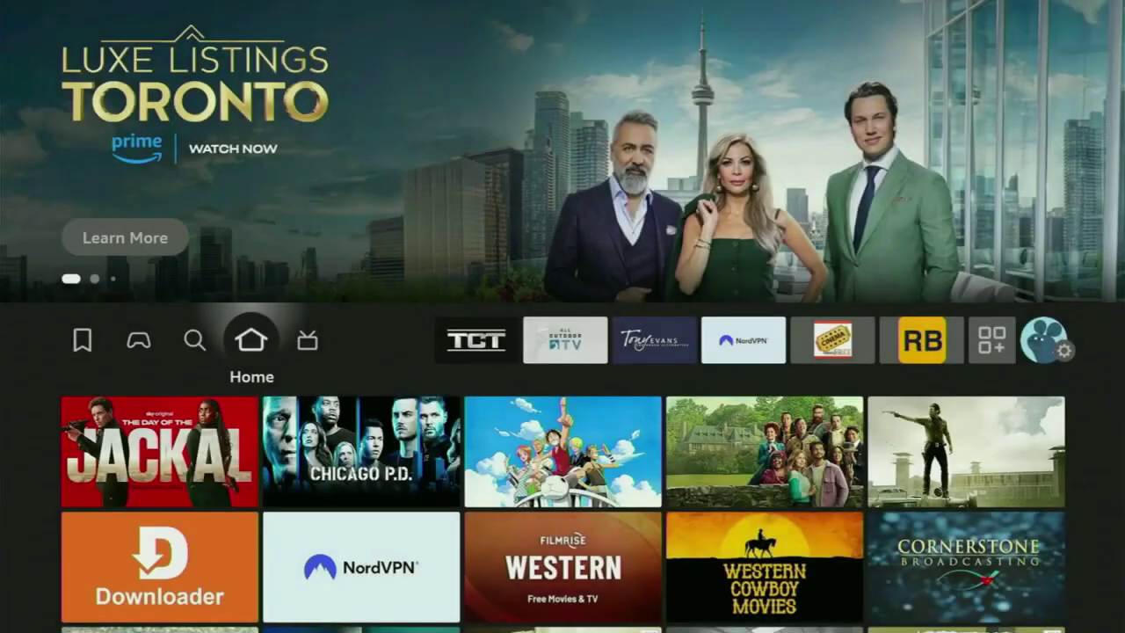
key(Right)
key(Right)
key(Right)
key(Right)
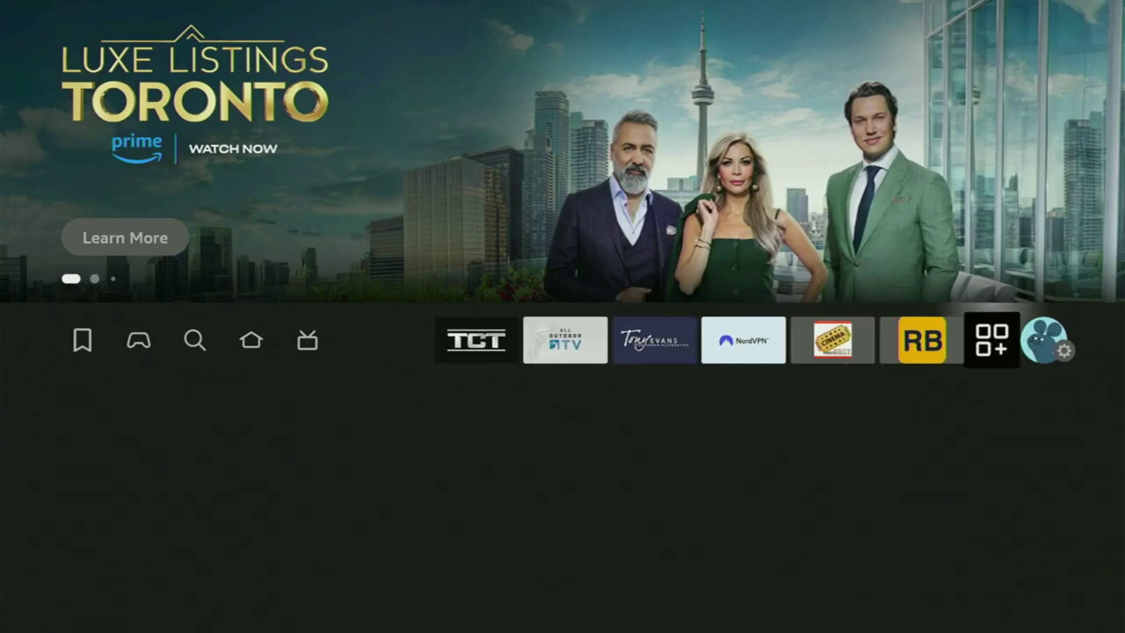
key(Down)
key(Down)
key(Down)
key(Right)
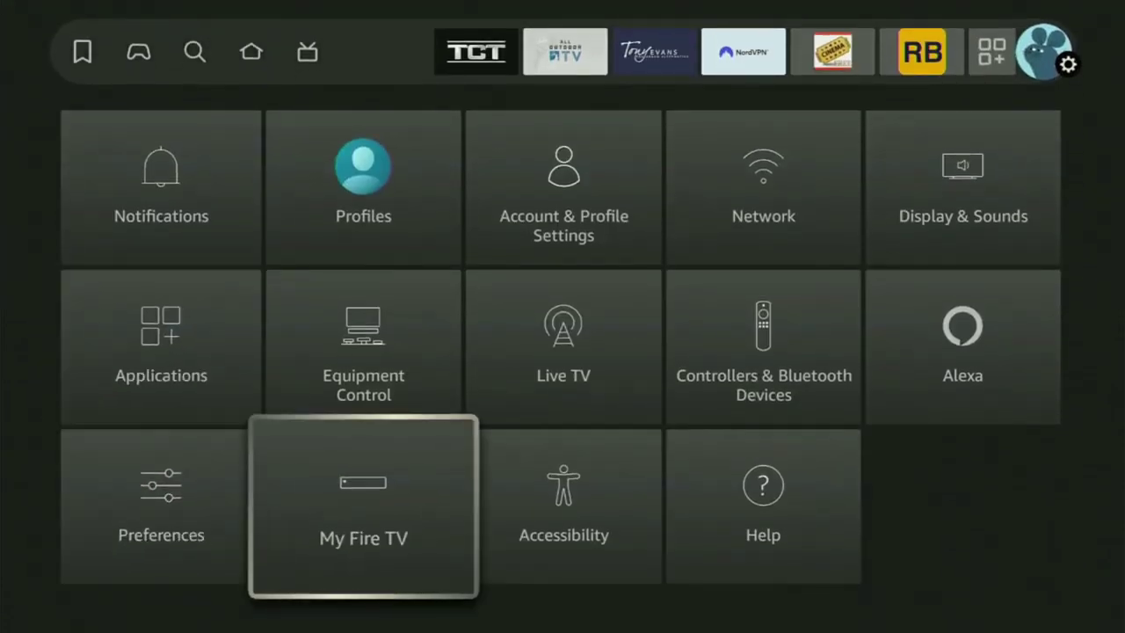
key(Return)
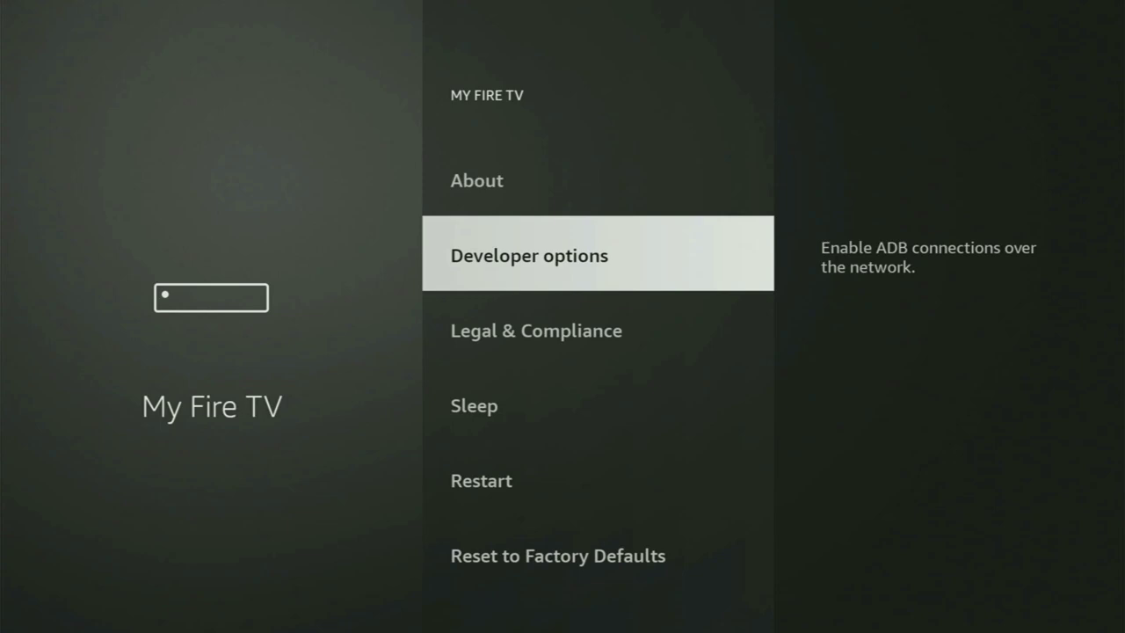
Scroll the My Fire TV options down to Sleep and back up to About.
key(Down)
key(Down)
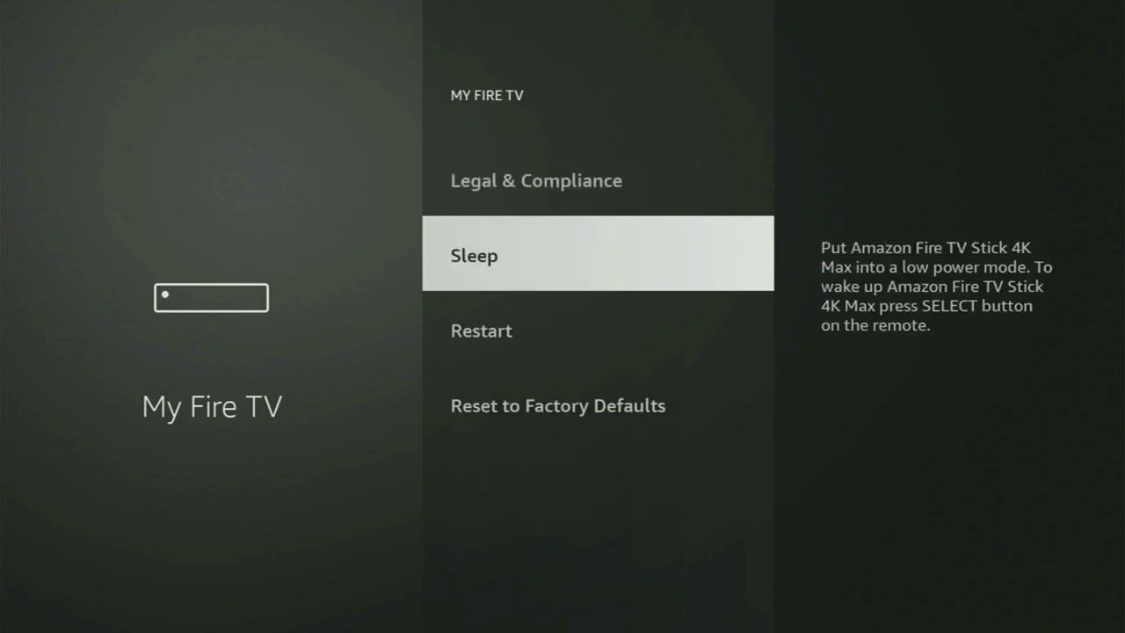
key(Down)
key(Down)
key(Up)
key(Up)
key(Up)
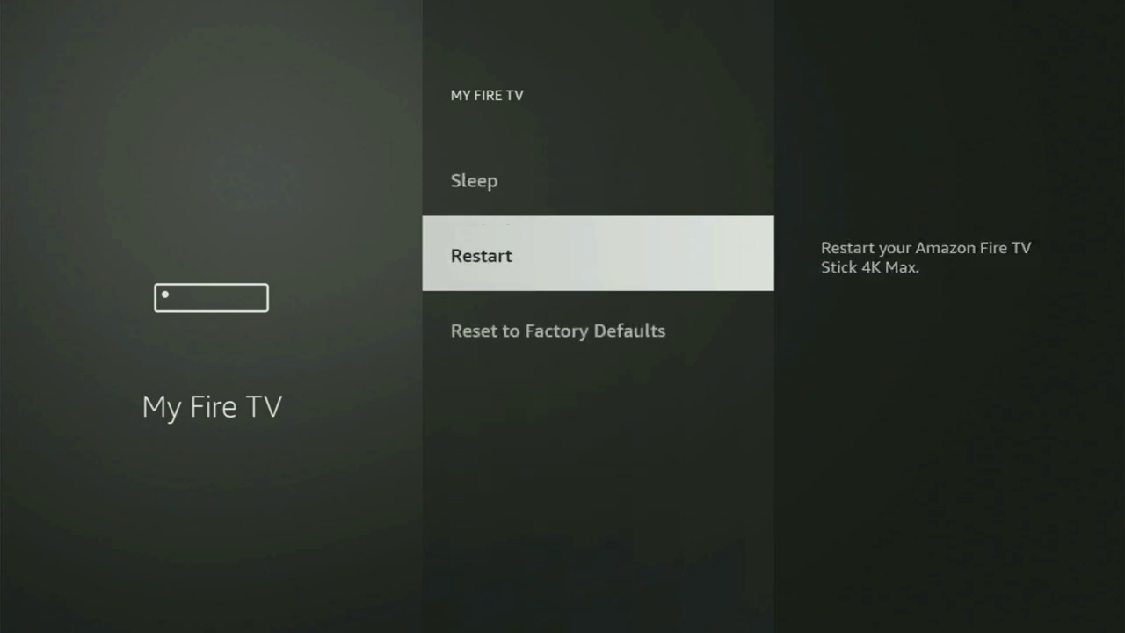
key(Up)
key(Up)
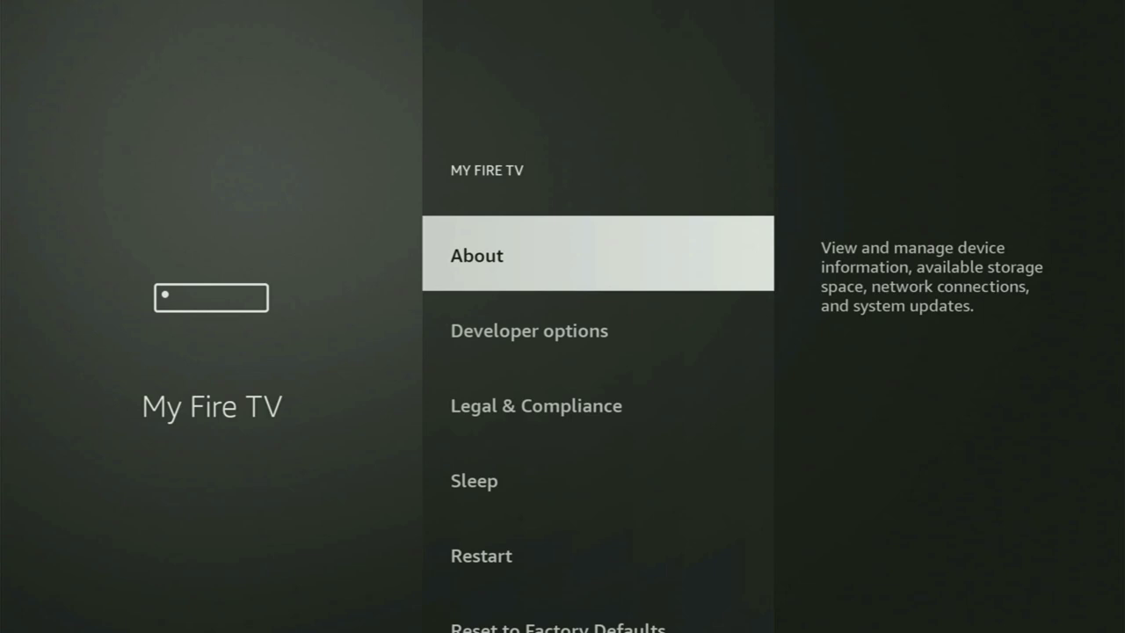
key(Down)
key(Down)
key(Down)
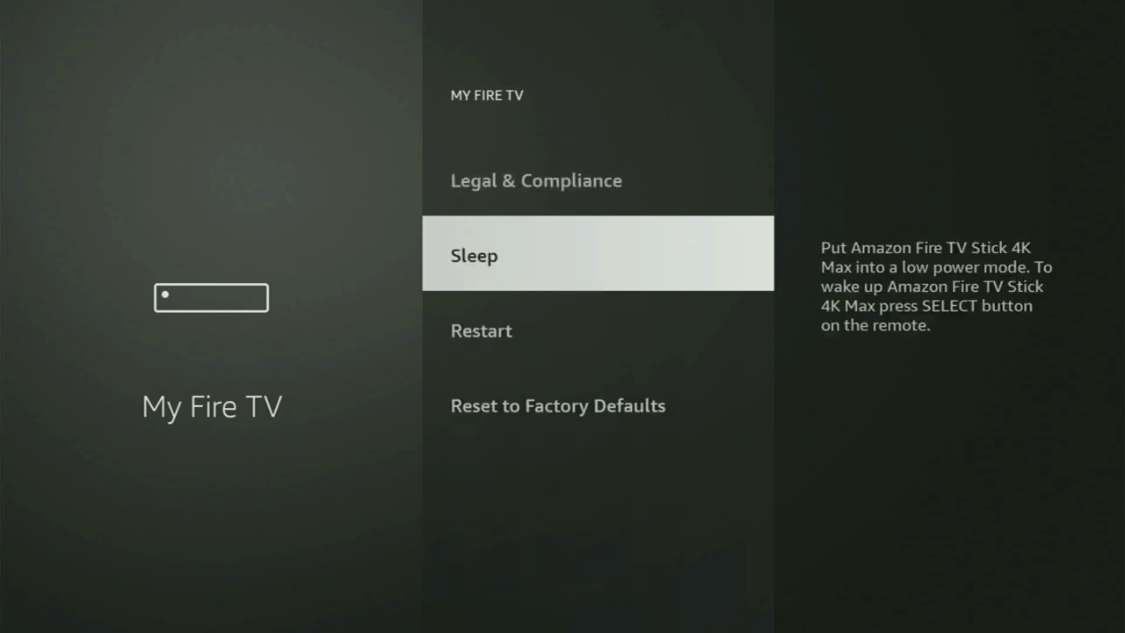
key(Up)
key(Up)
key(Up)
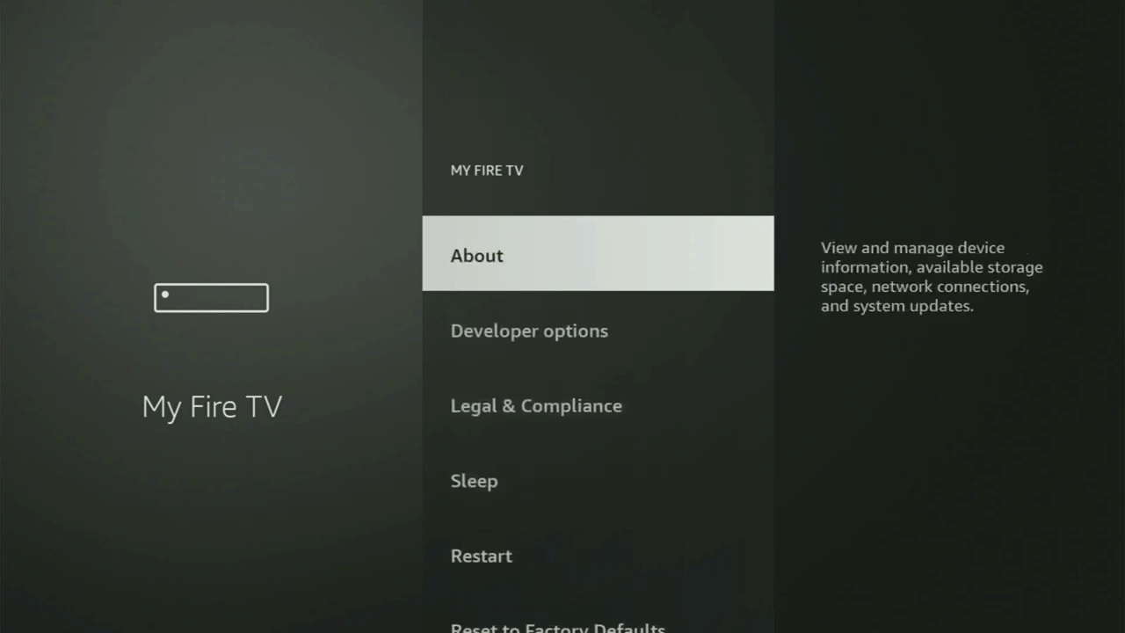
Open About, try enabling developer mode, and close it once it reports already a developer.
key(Return)
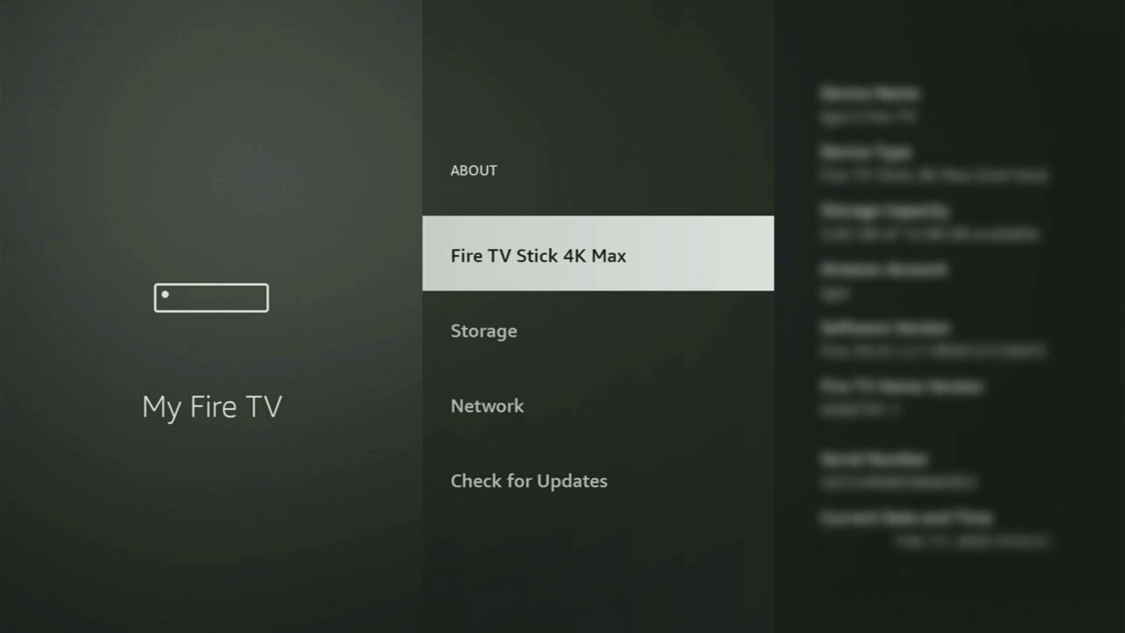
key(Return)
key(Return)
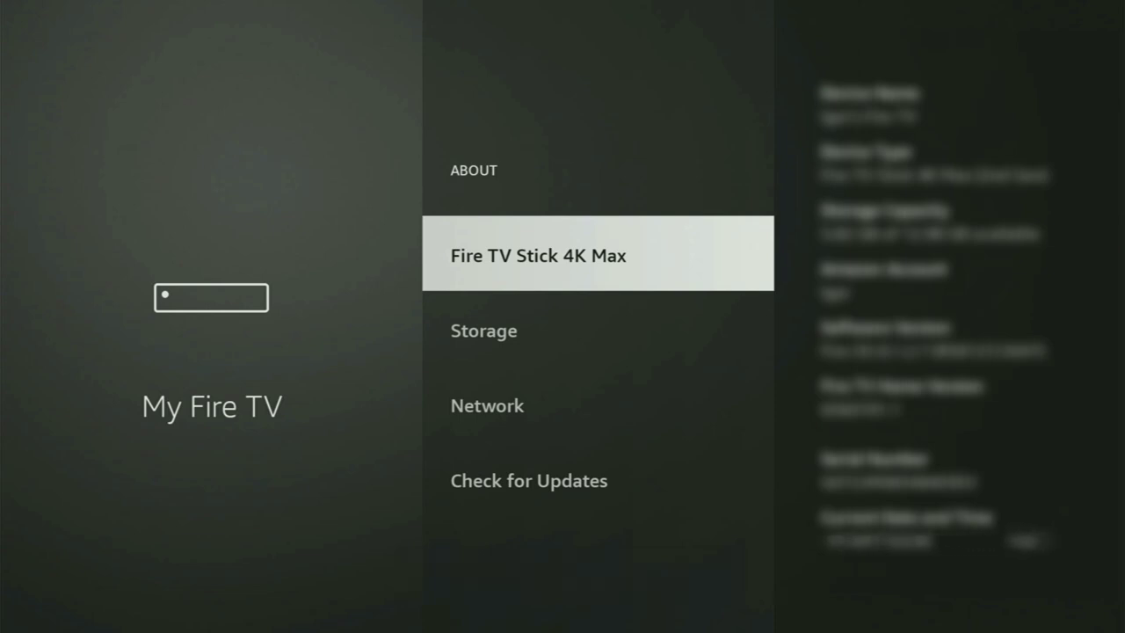
key(Escape)
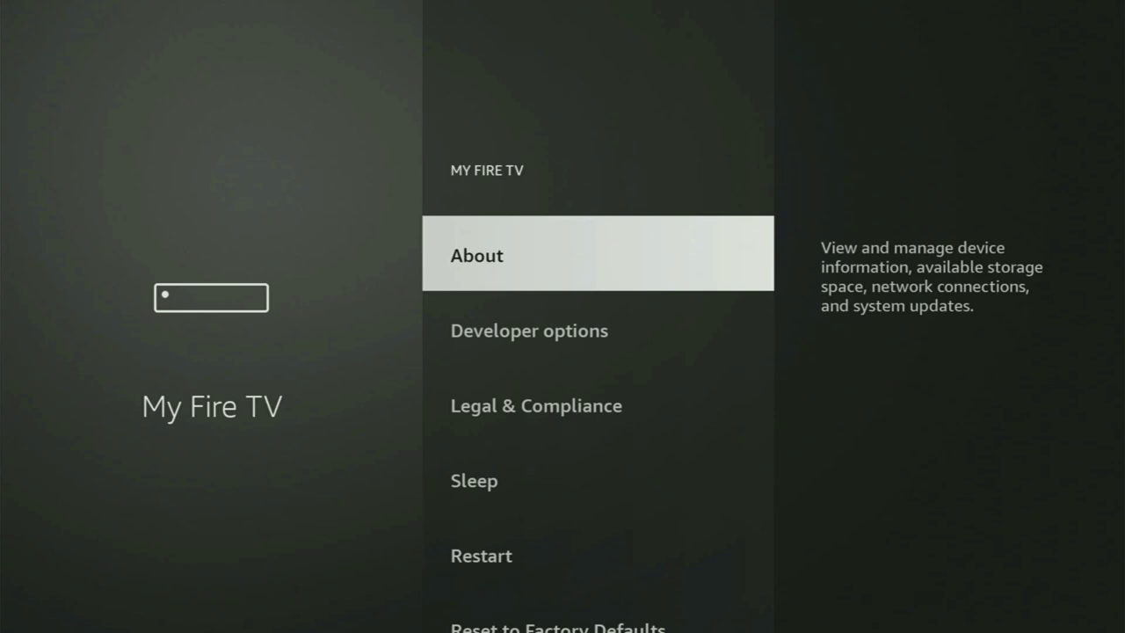
Set Downloader to ON under Developer options > Install unknown apps and review the list.
key(Down)
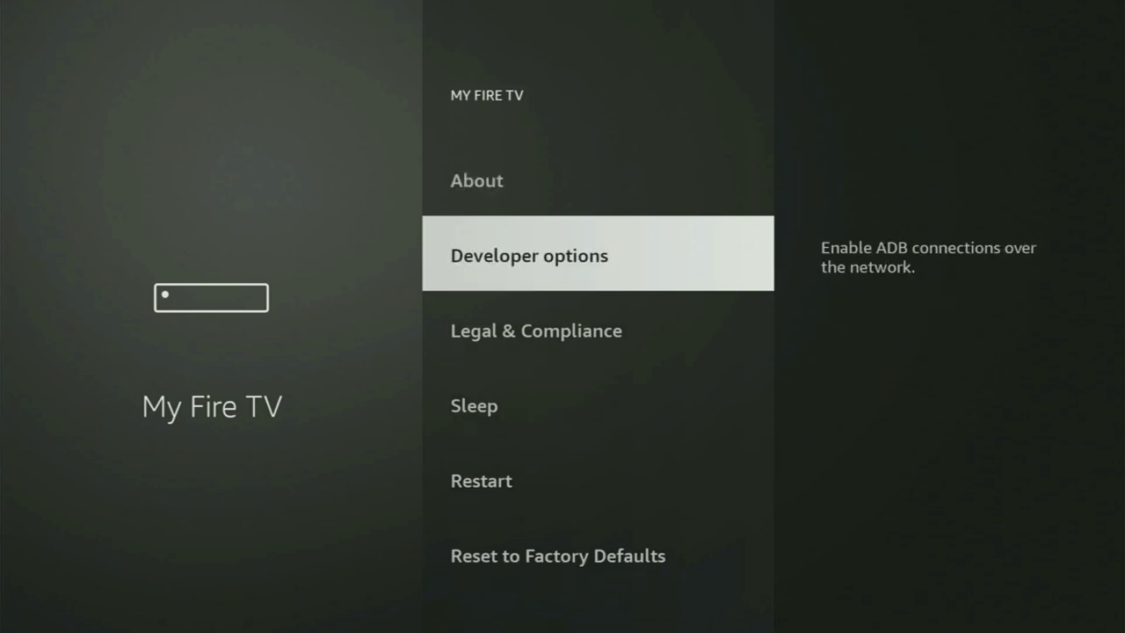
key(Return)
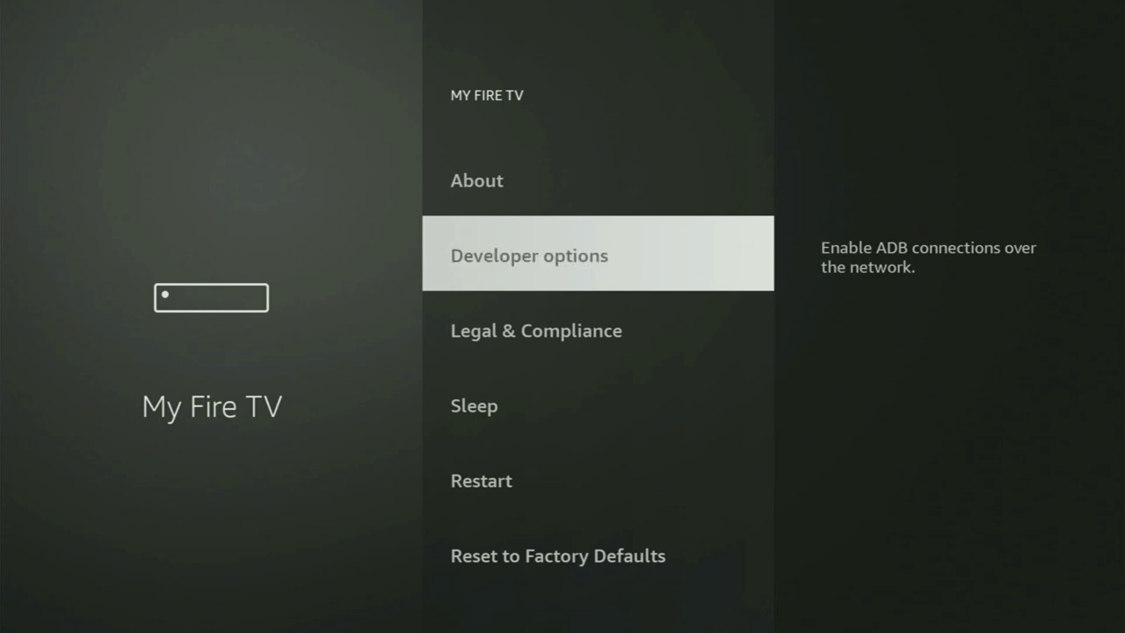
key(Down)
key(Return)
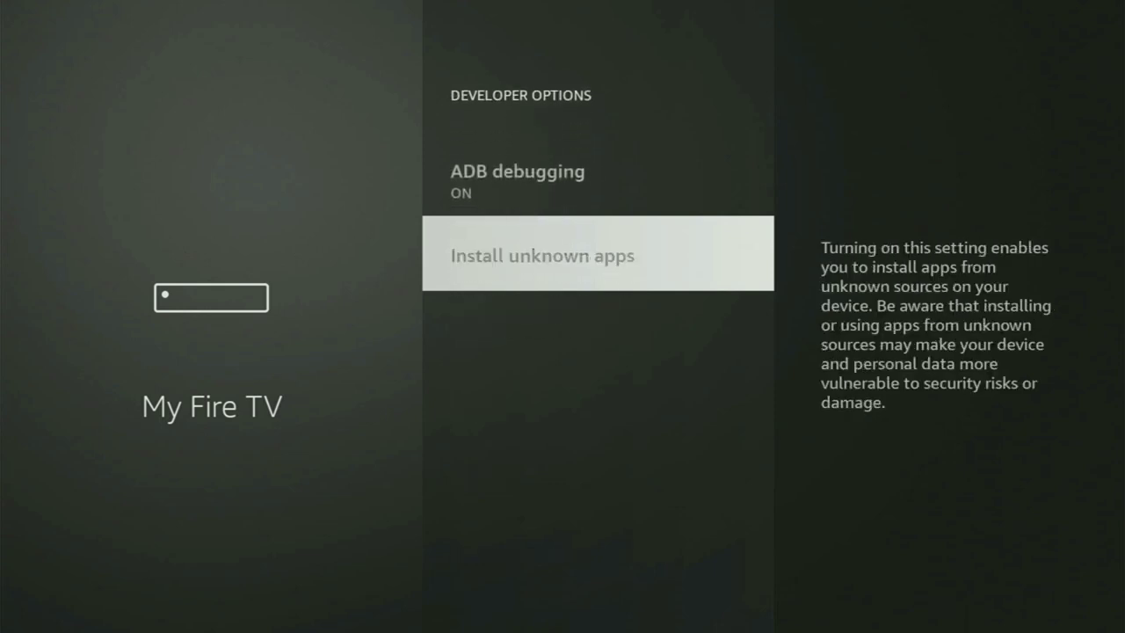
key(Down)
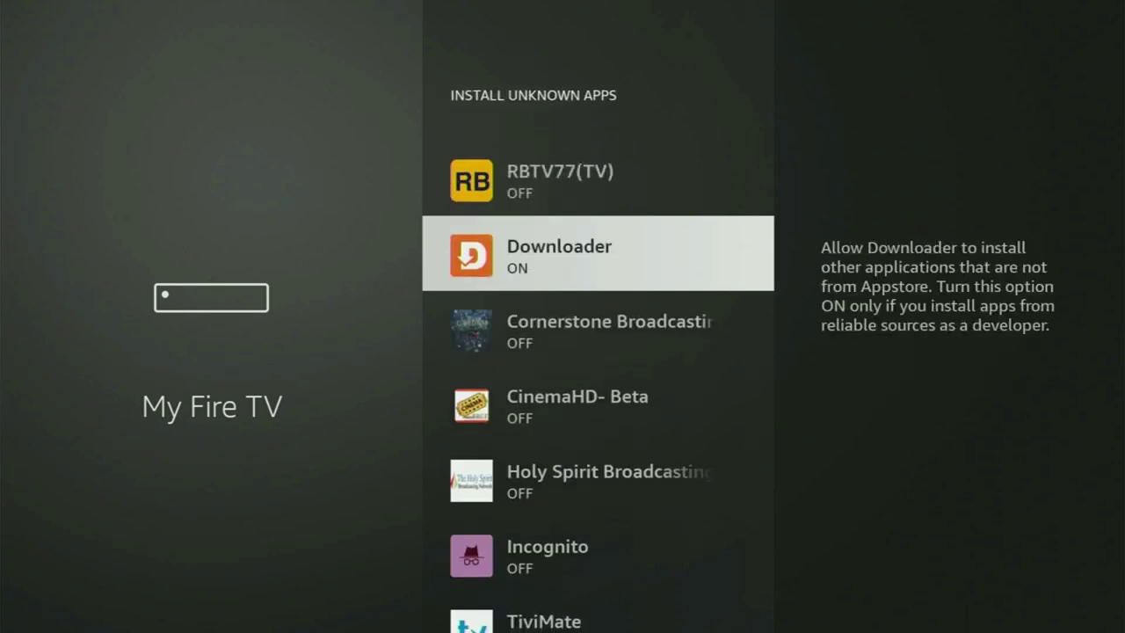
key(Return)
key(Return)
key(Down)
key(Down)
key(Down)
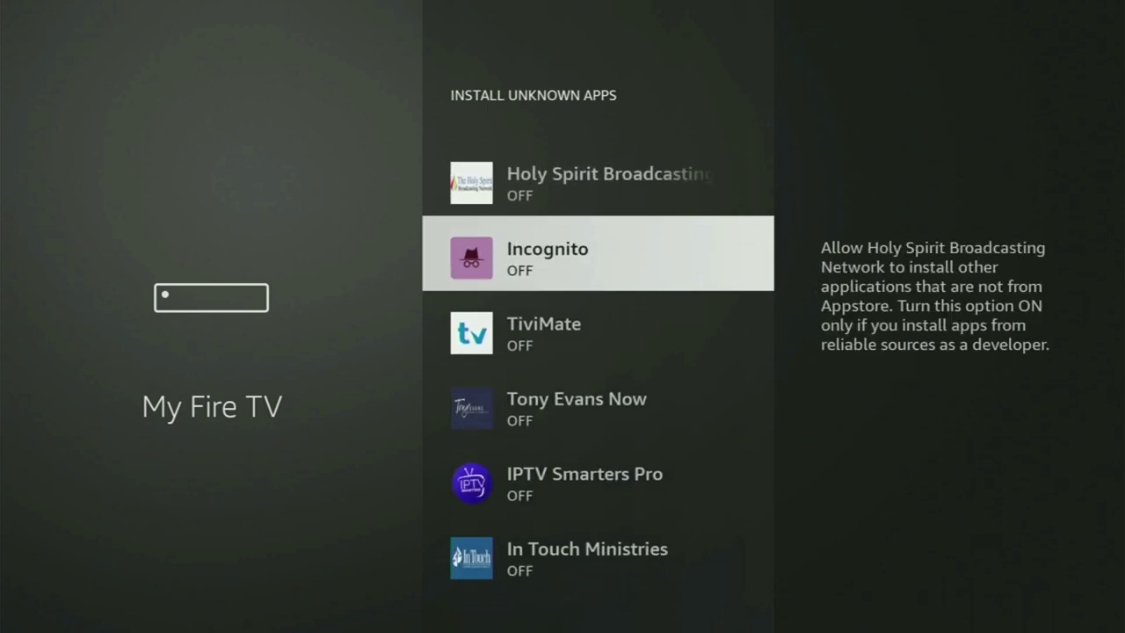
key(Down)
key(Down)
key(Down)
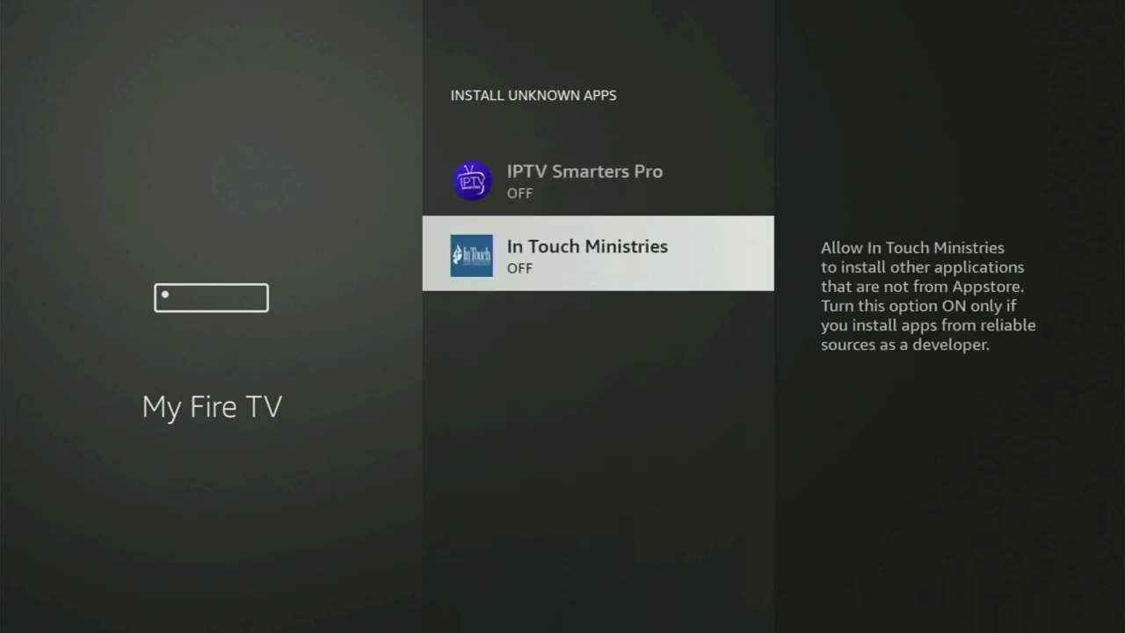
key(Up)
key(Up)
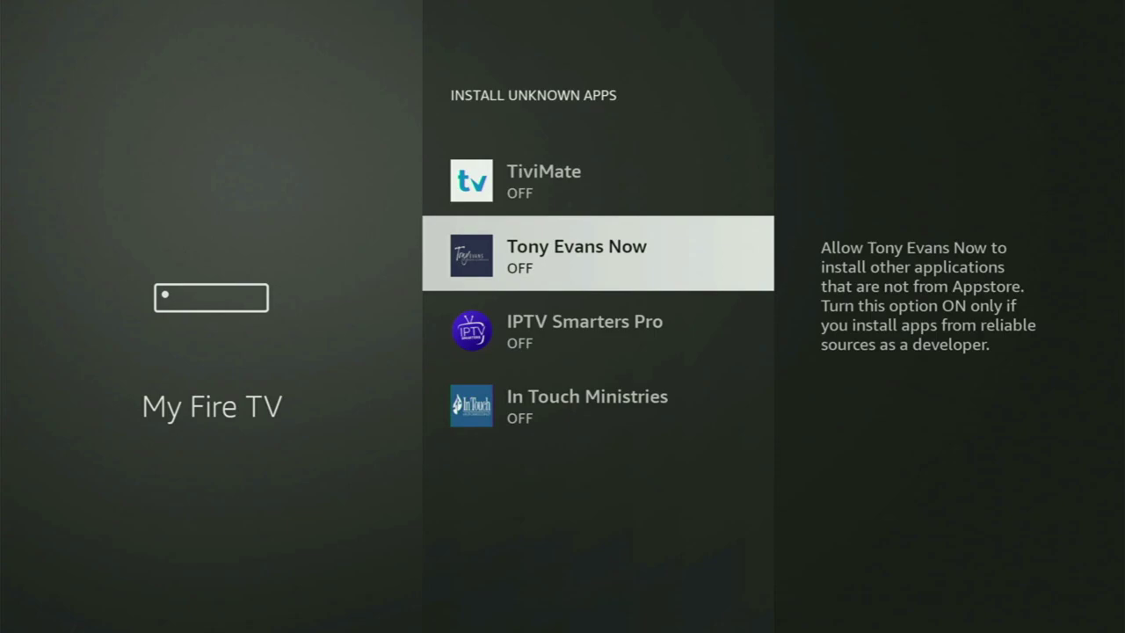
Go Home, open the Your Apps & Channels grid, and move to Downloader.
key(Home)
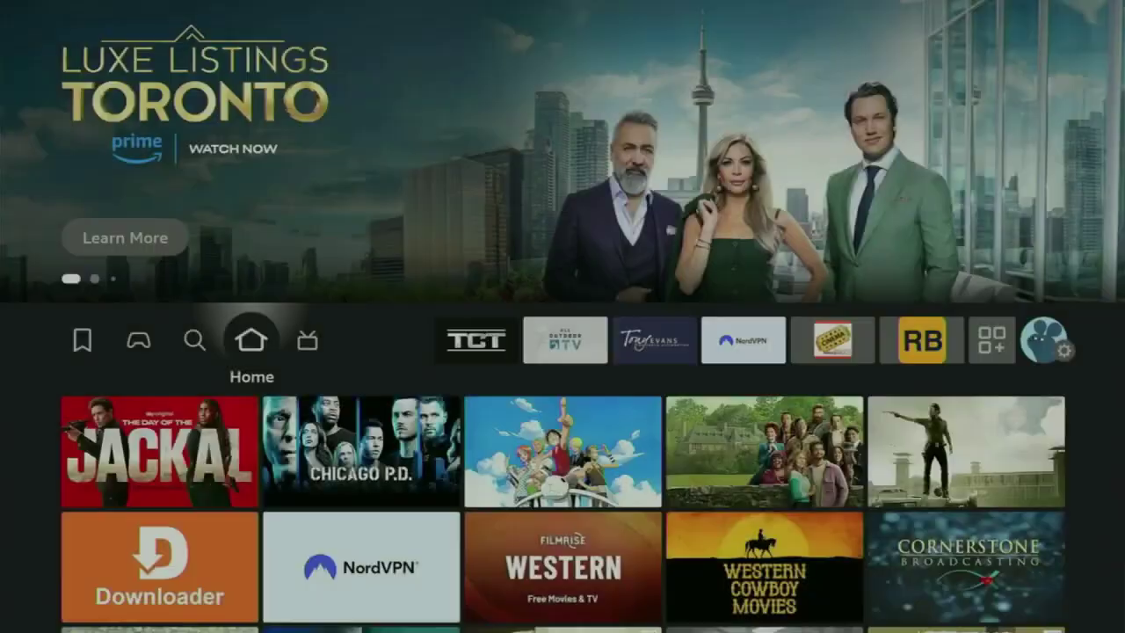
key(Right)
key(Up)
key(Right)
key(Right)
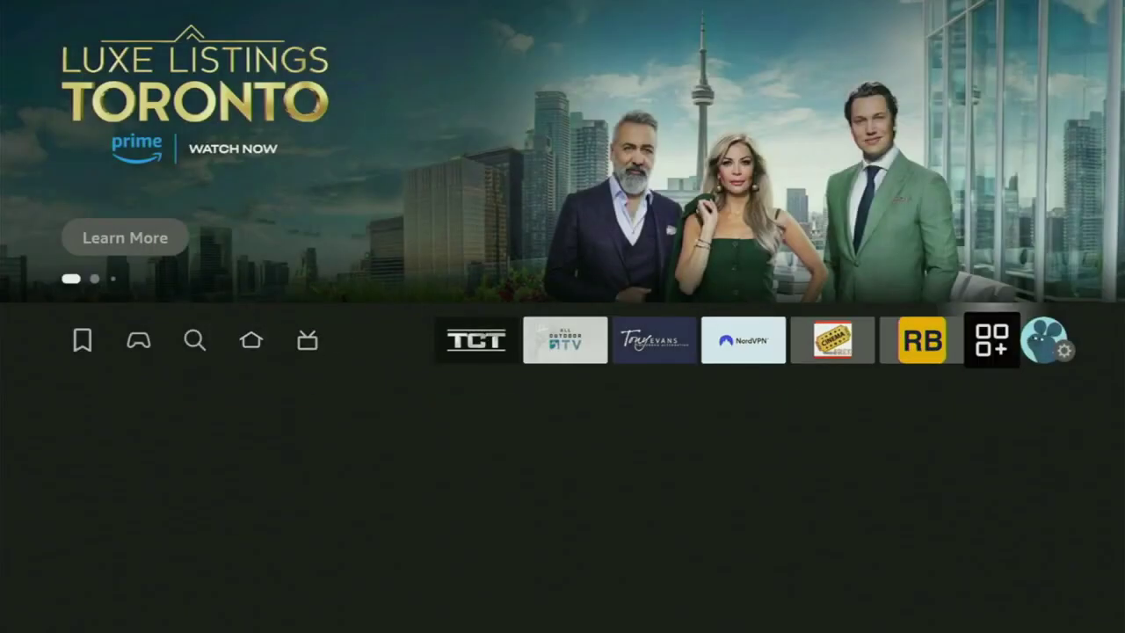
key(Return)
key(Down)
key(Down)
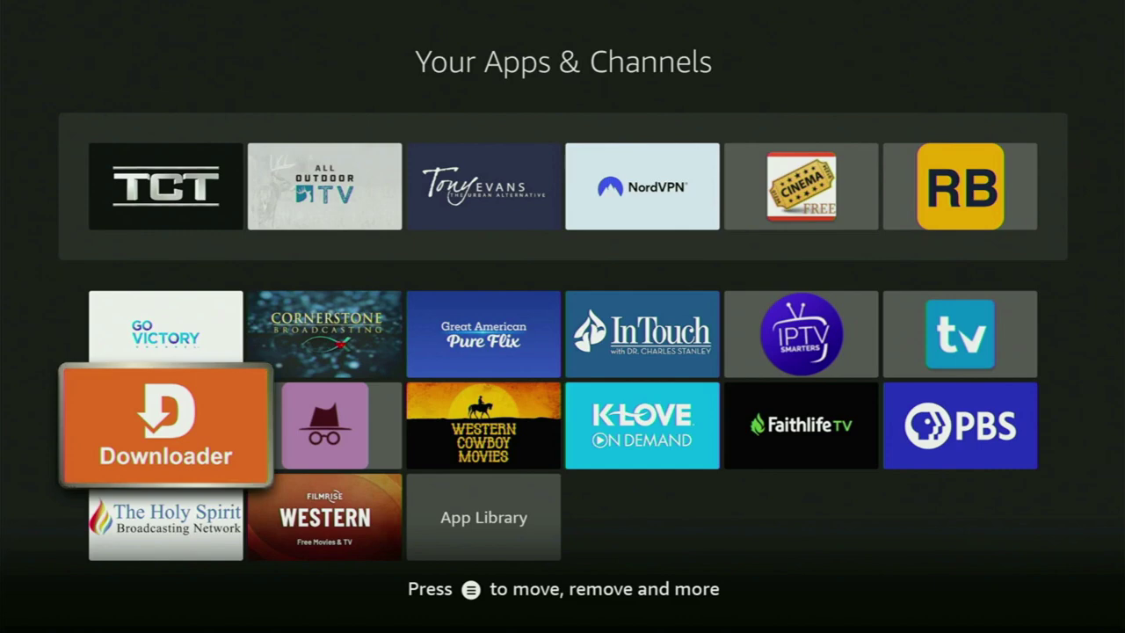
Launch NordVPN from the top row of apps.
key(Up)
key(Up)
key(Right)
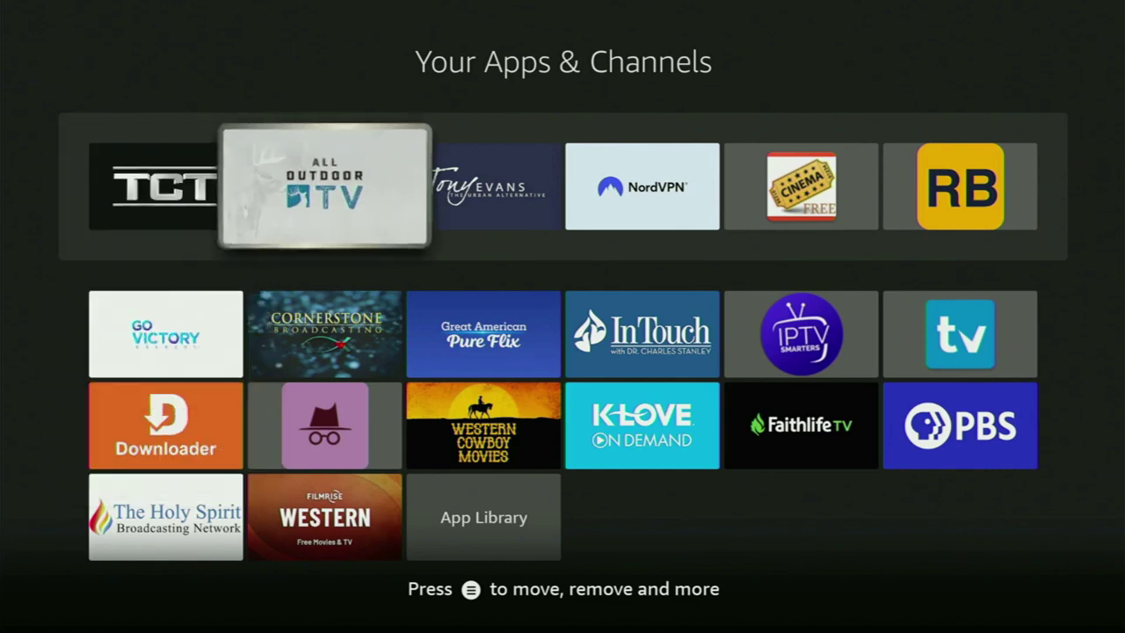
key(Right)
key(Right)
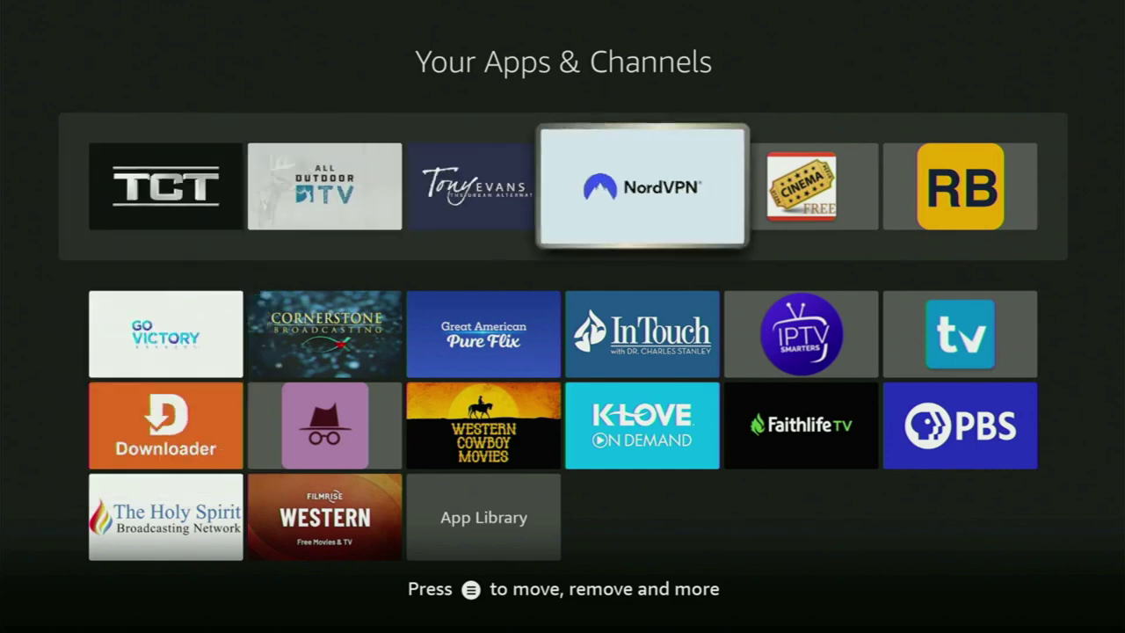
key(Return)
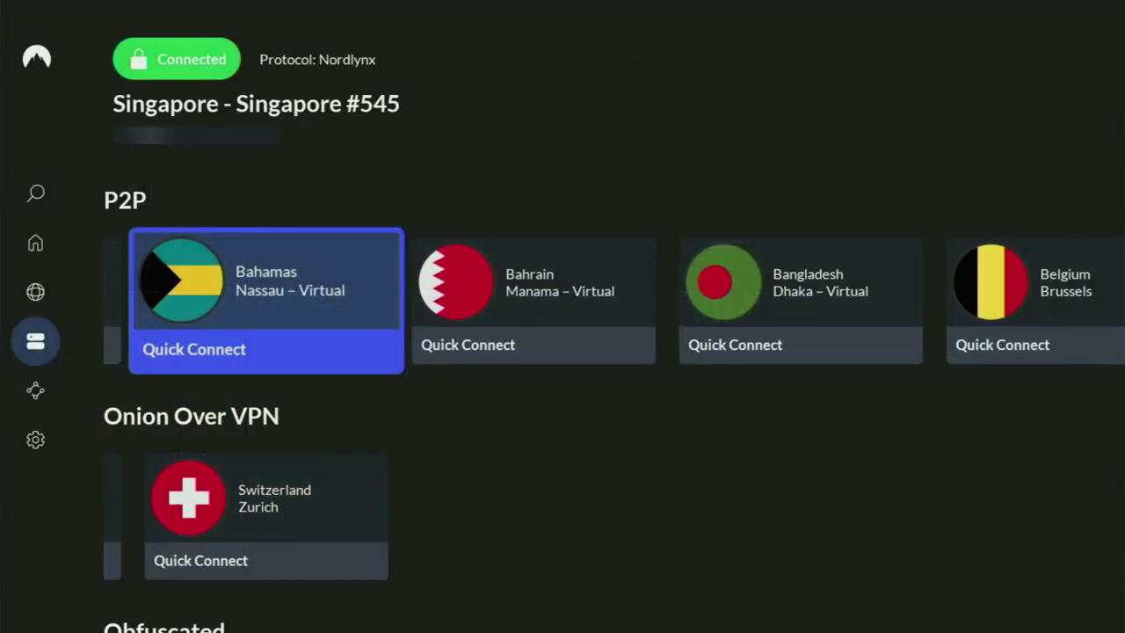
Browse the Onion, Obfuscated, Double VPN and P2P server rows, then choose Home.
key(Down)
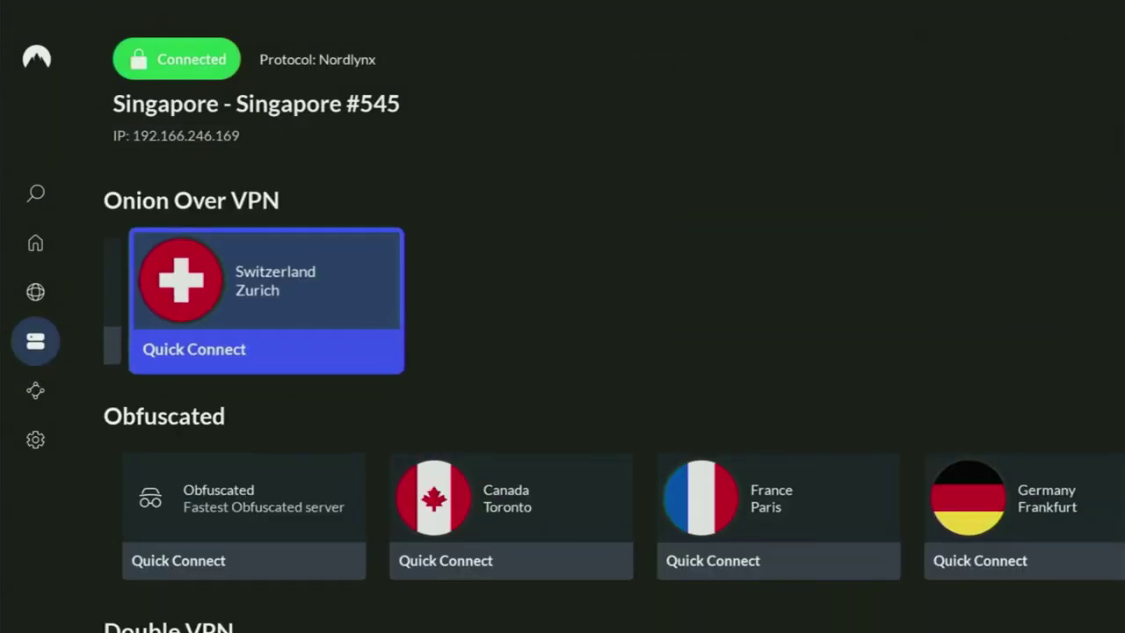
key(Down)
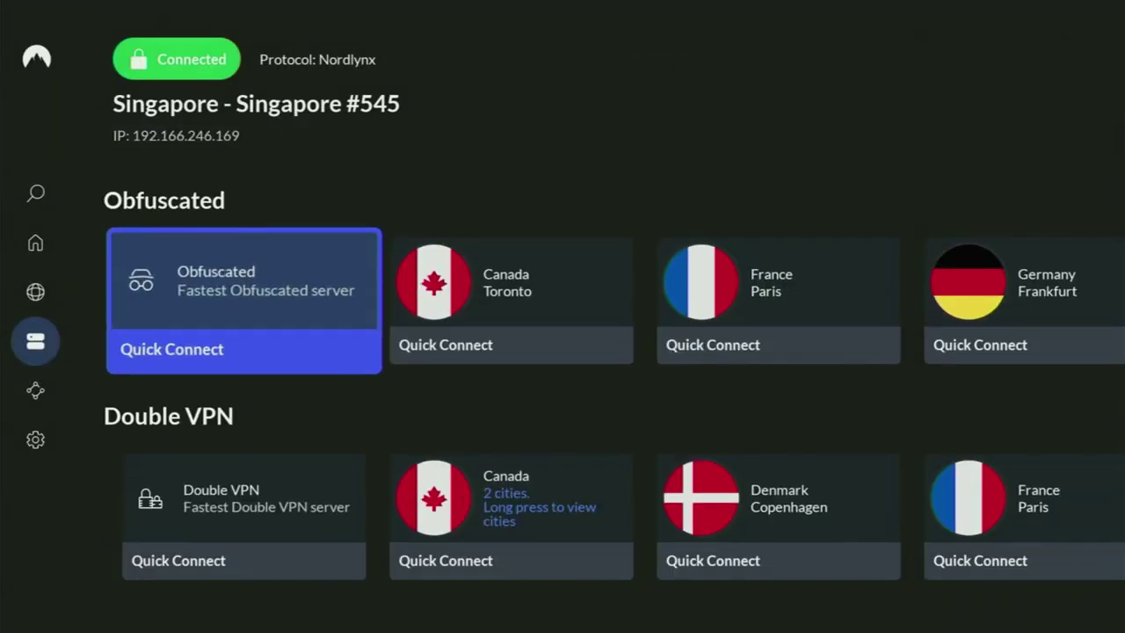
key(Down)
key(Right)
key(Right)
key(Right)
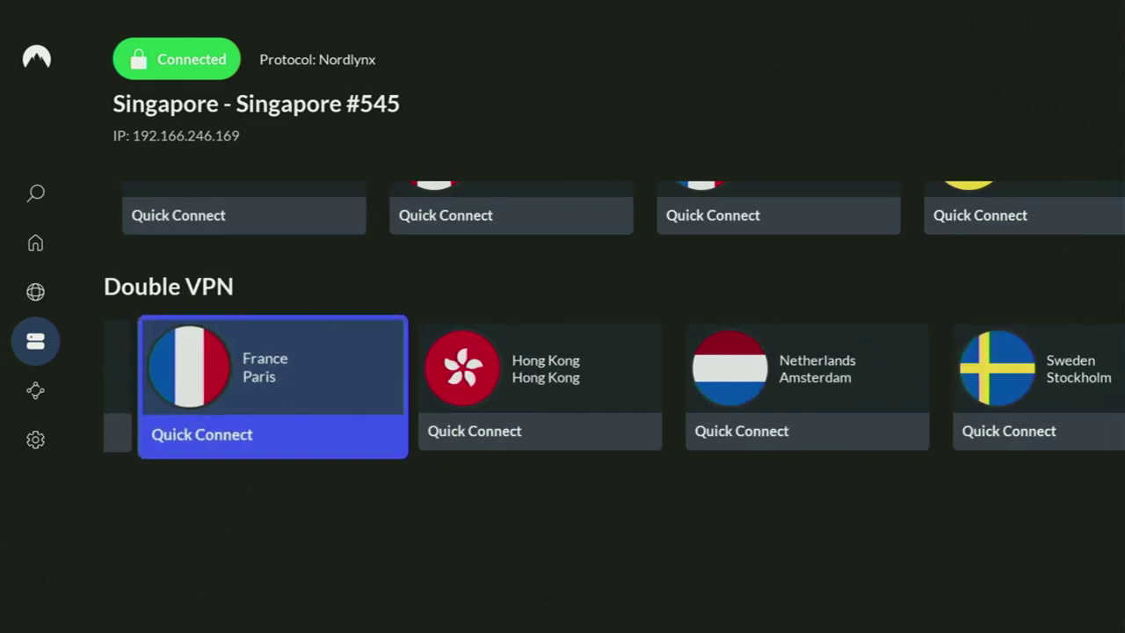
key(Right)
key(Right)
key(Right)
key(Right)
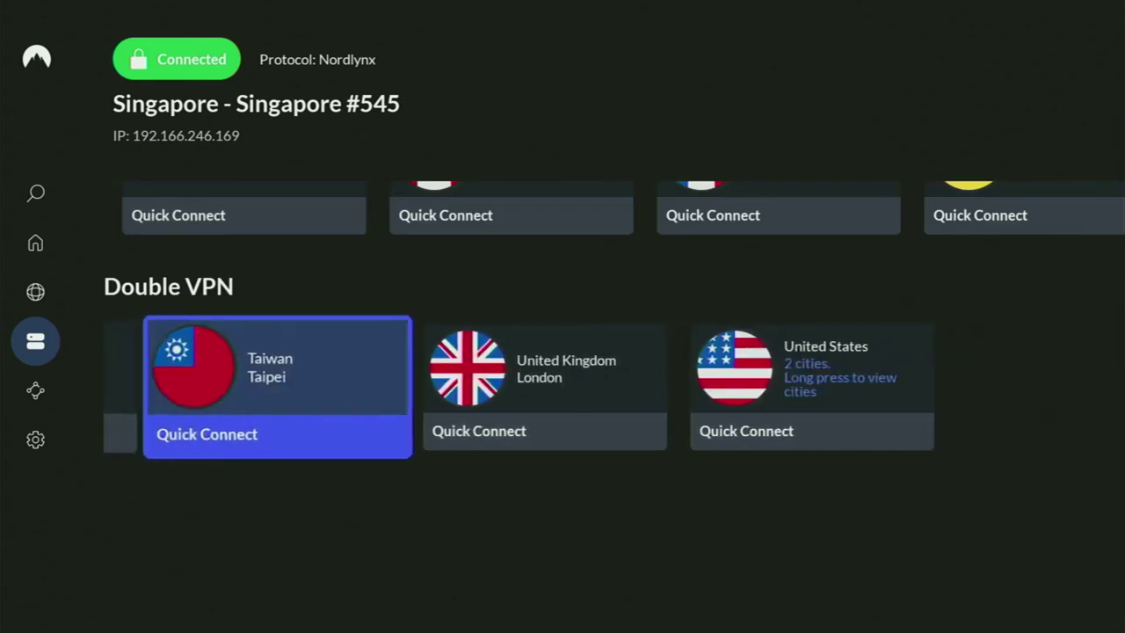
key(Up)
key(Up)
key(Up)
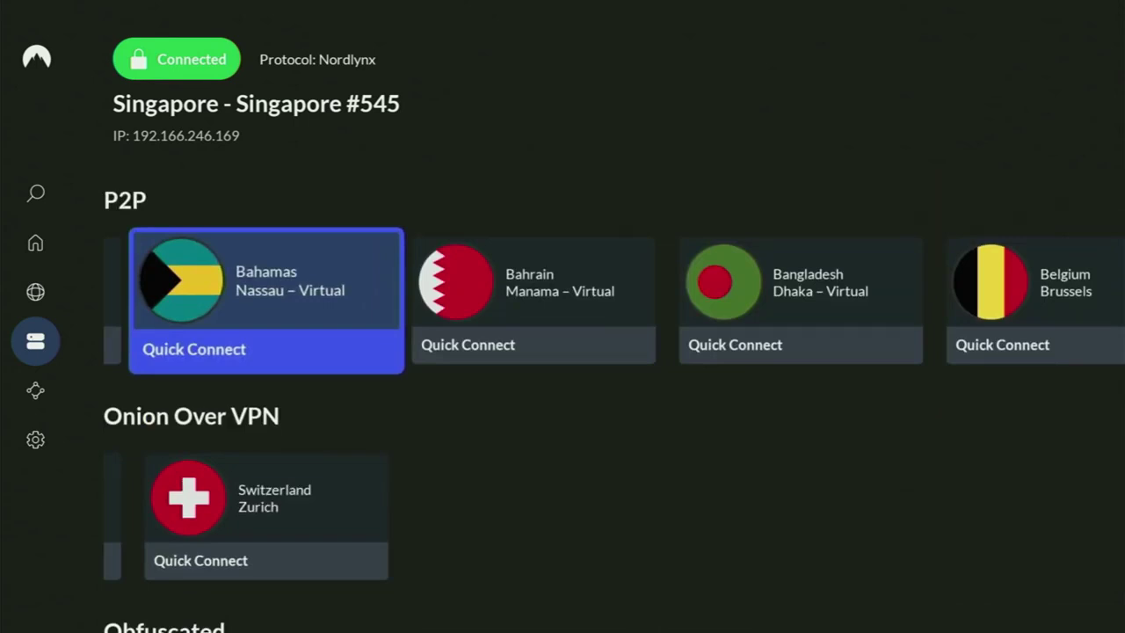
key(Right)
key(Right)
key(Right)
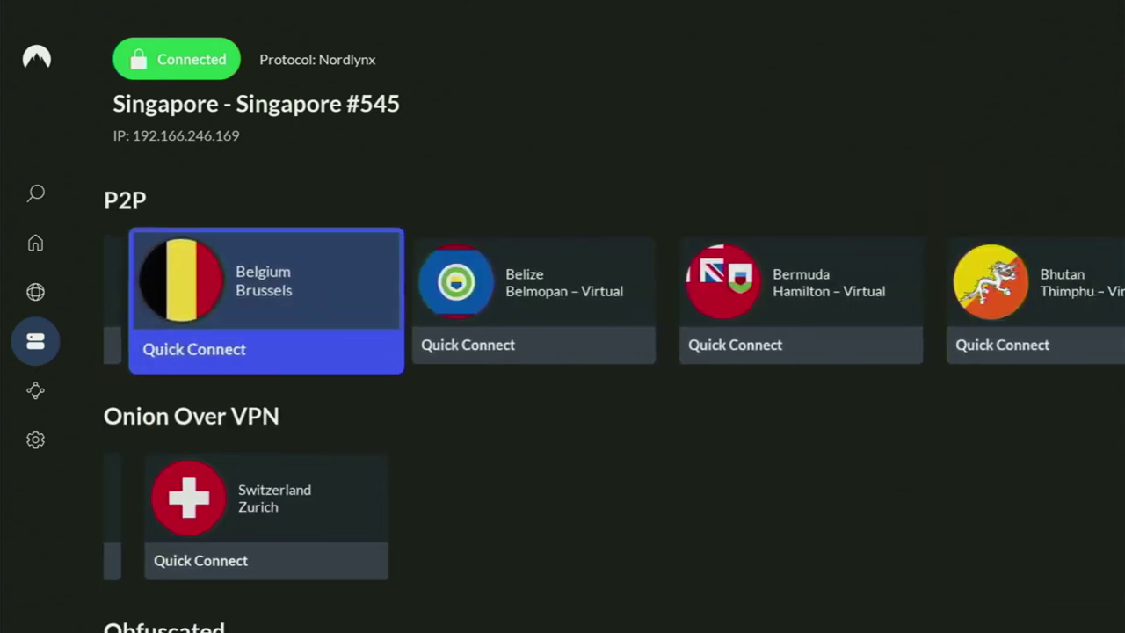
key(Left)
key(Left)
key(Left)
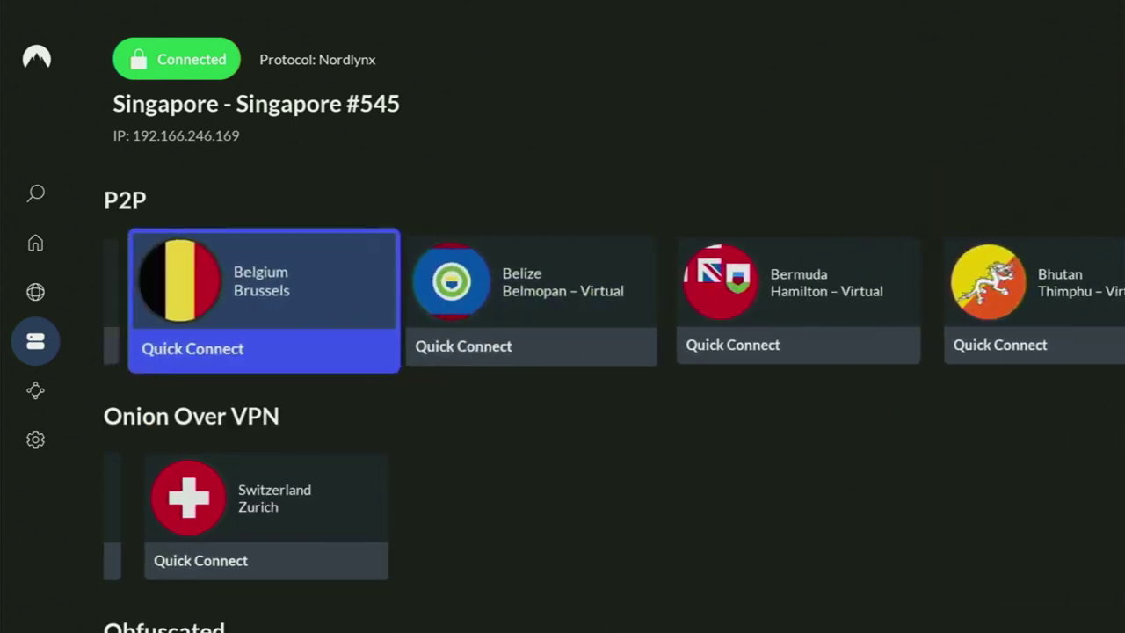
key(Up)
key(Up)
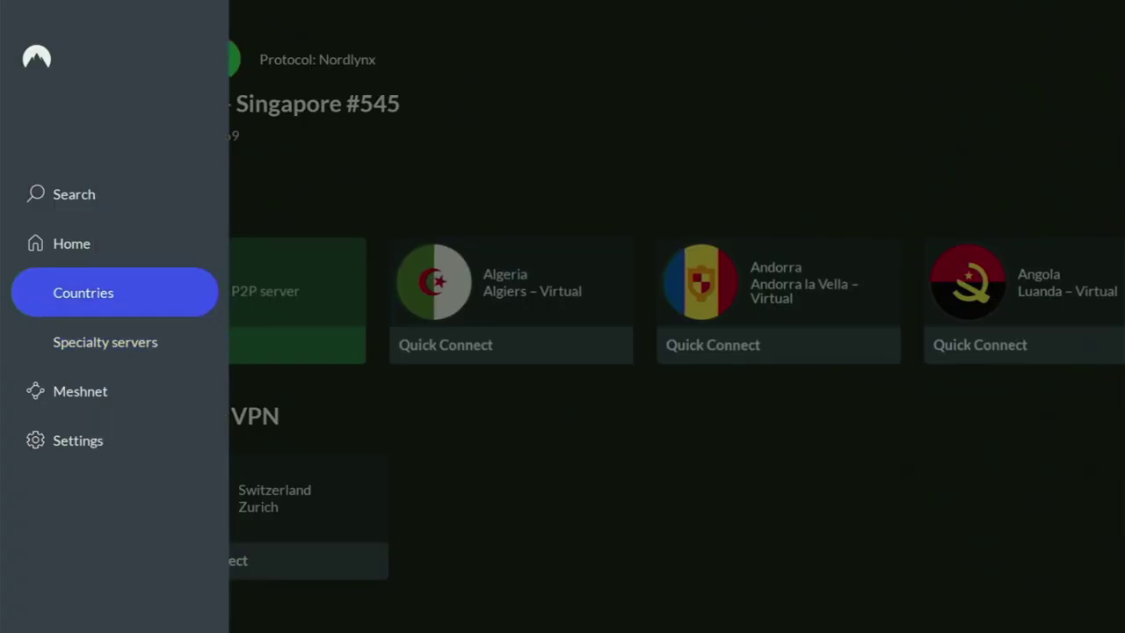
Connect to Ukraine via Suggested servers Quick Connect, reaching Kyiv #63.
key(Right)
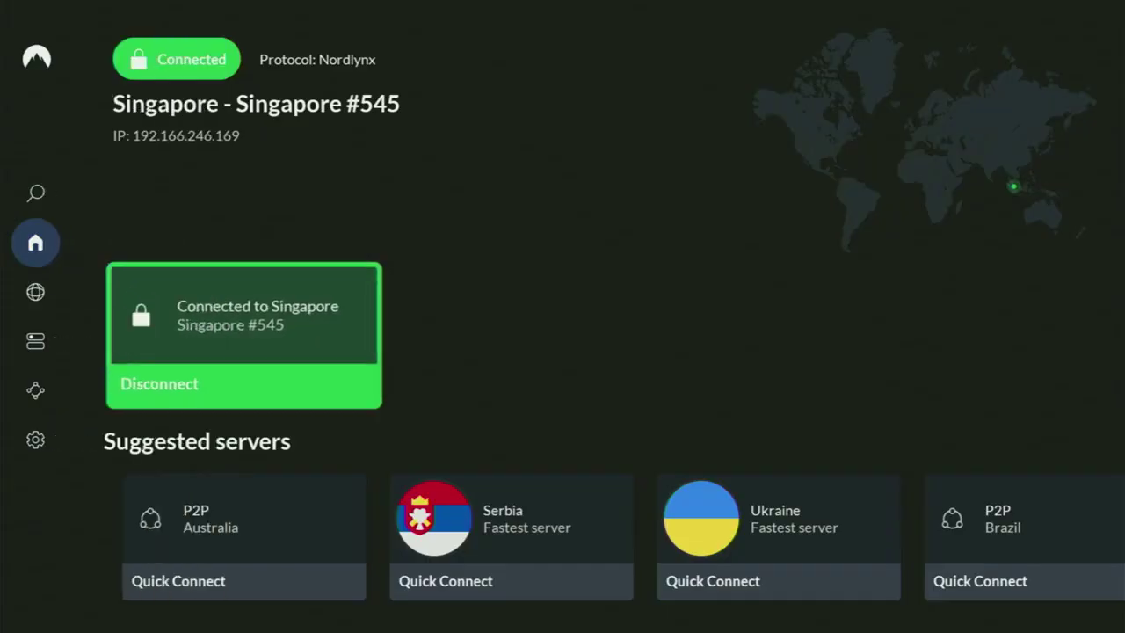
key(Down)
key(Right)
key(Right)
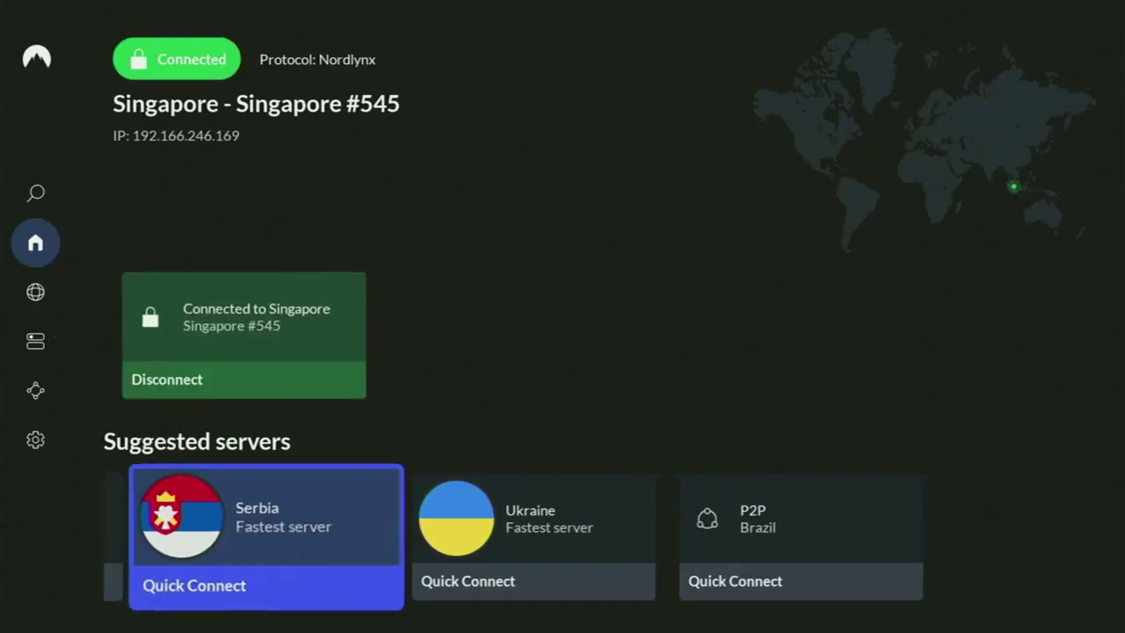
key(Return)
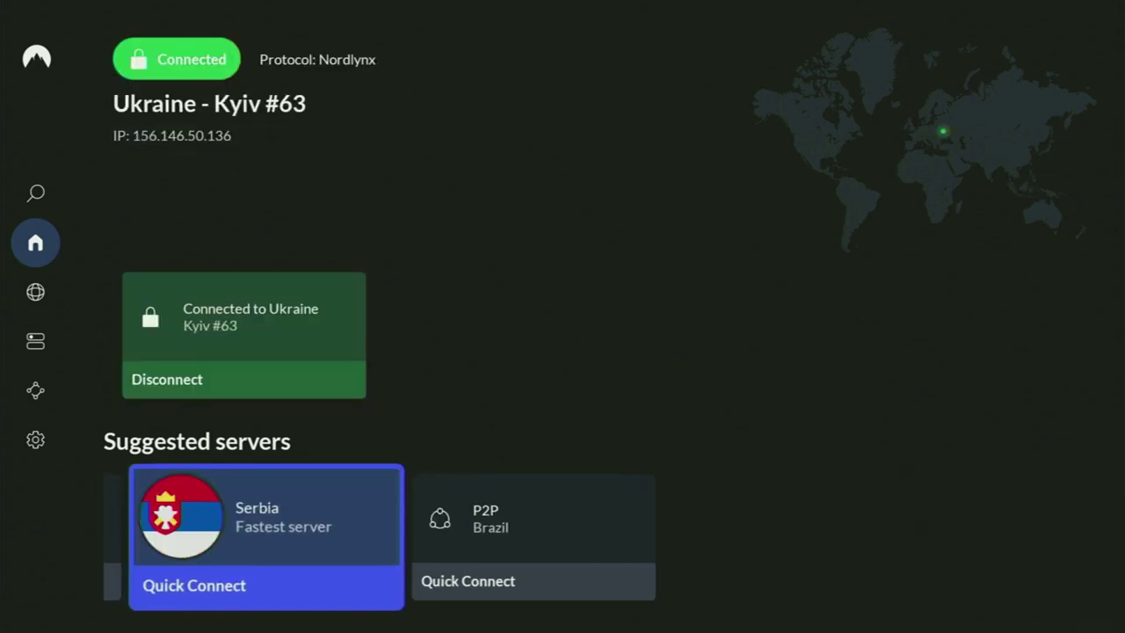
key(Left)
key(Left)
key(Left)
Scroll the Countries list from Albania down to the N row, past New Zealand and Nigeria to North Macedonia.
key(Down)
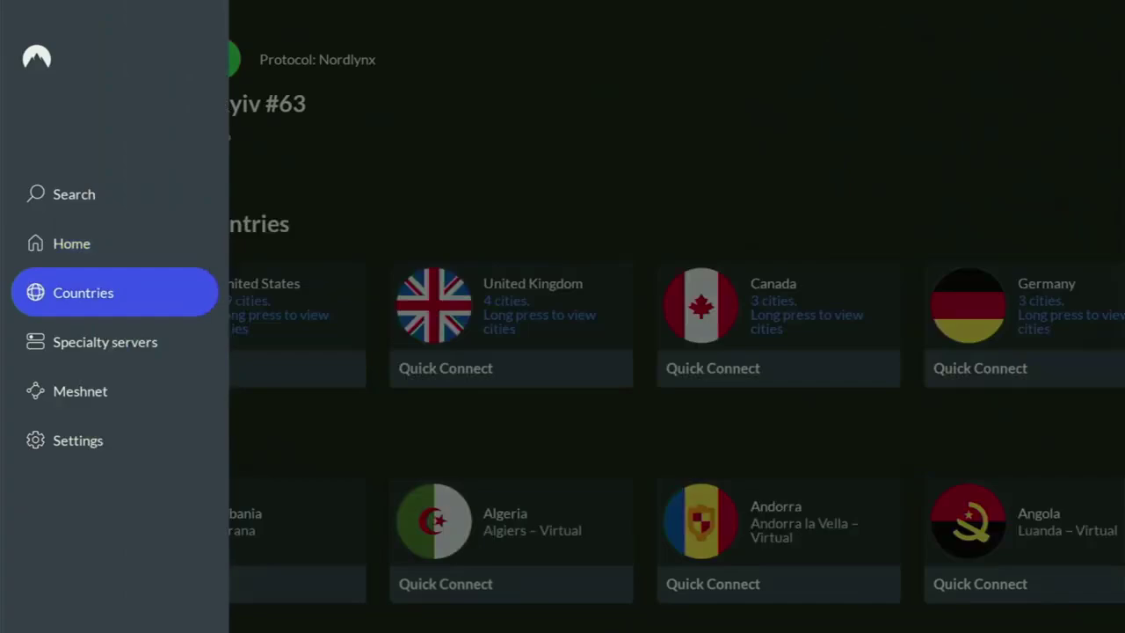
key(Right)
key(Right)
key(Down)
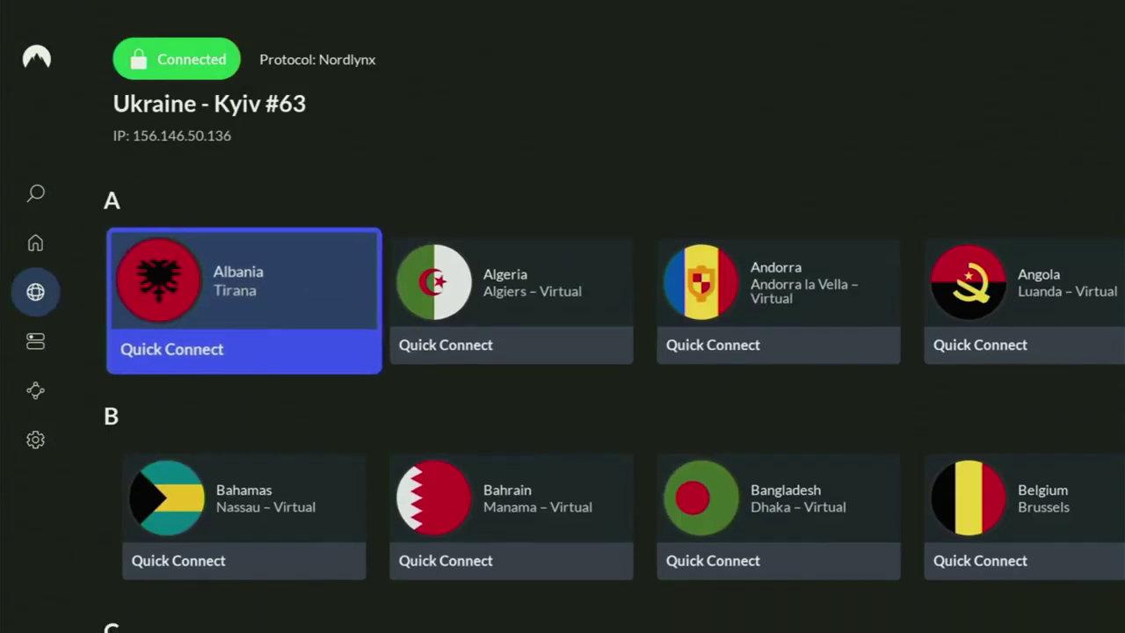
key(Down)
key(Down)
key(Down)
key(Down)
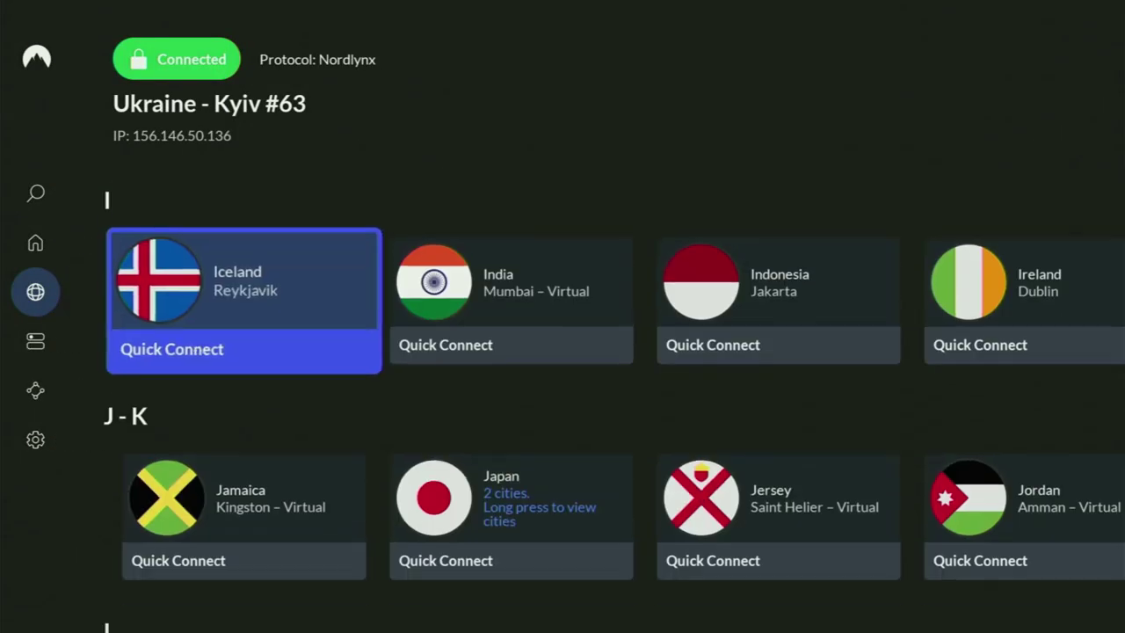
key(Down)
key(Down)
key(Down)
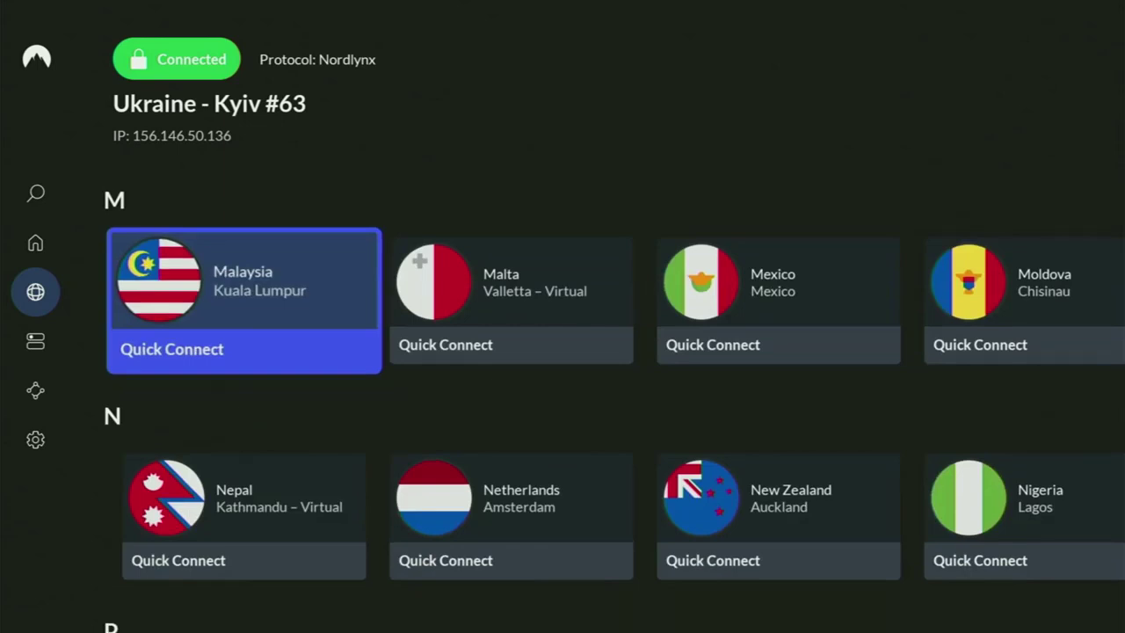
key(Down)
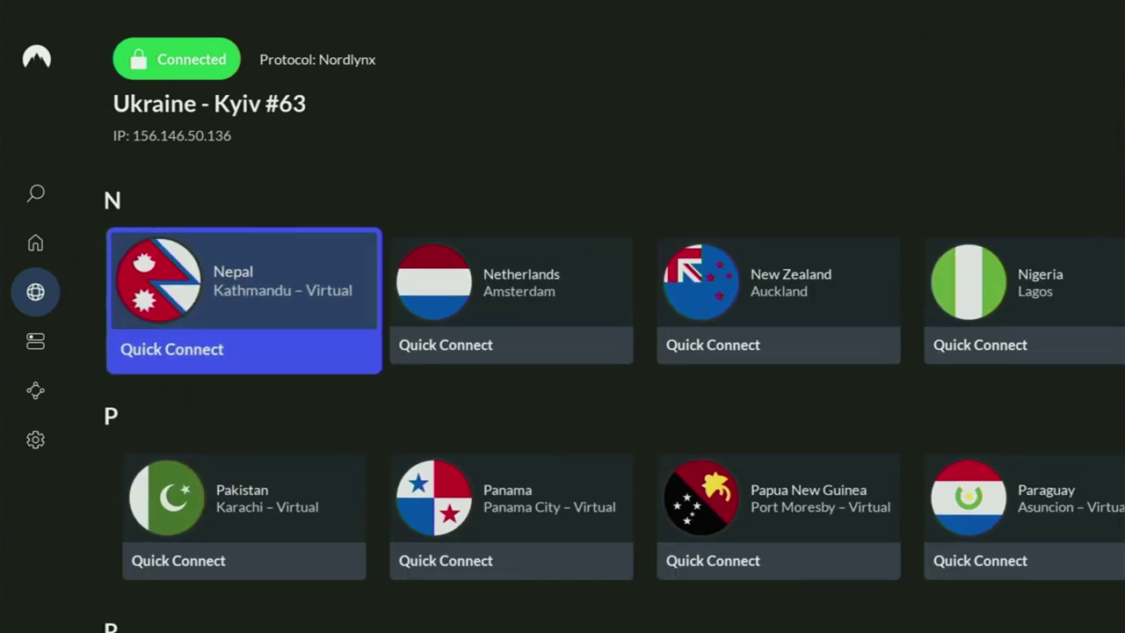
key(Right)
key(Right)
key(Right)
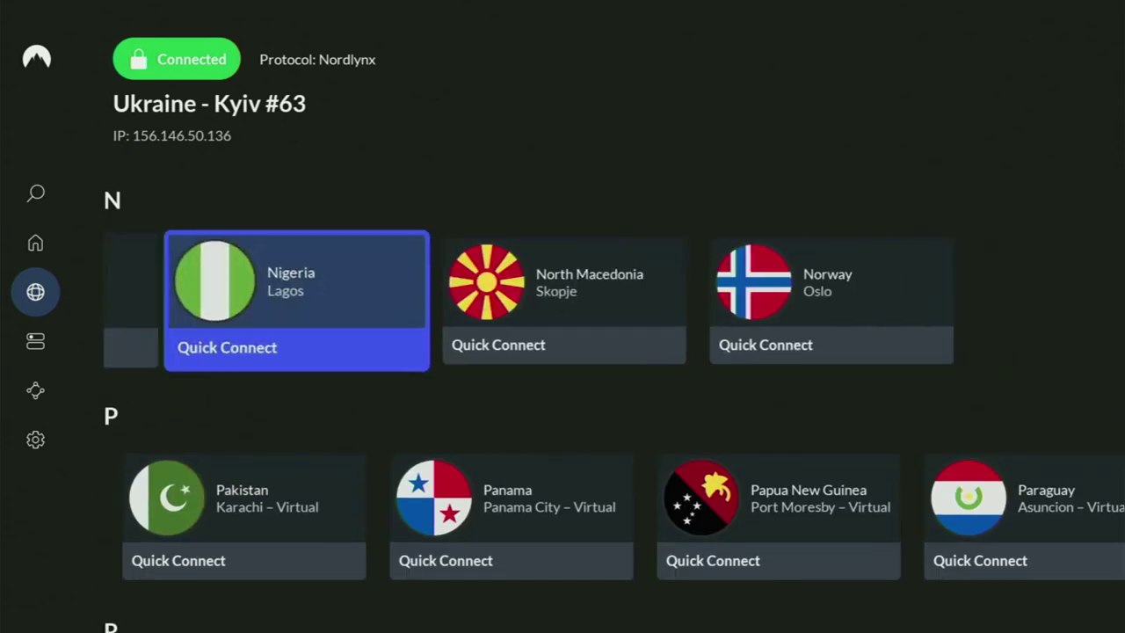
key(Right)
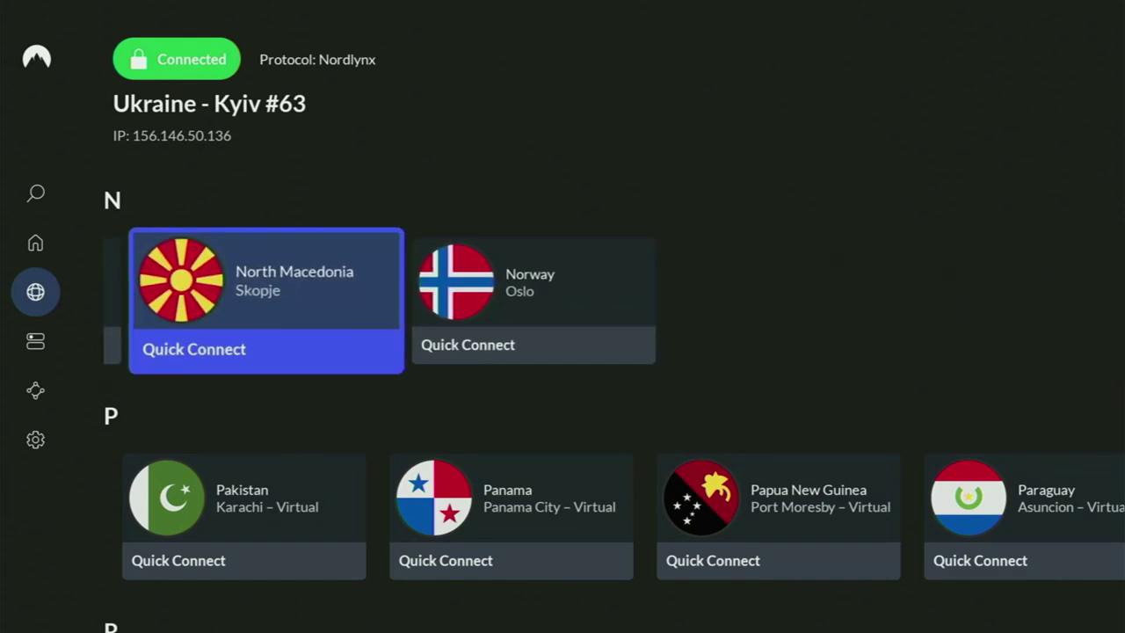
key(Right)
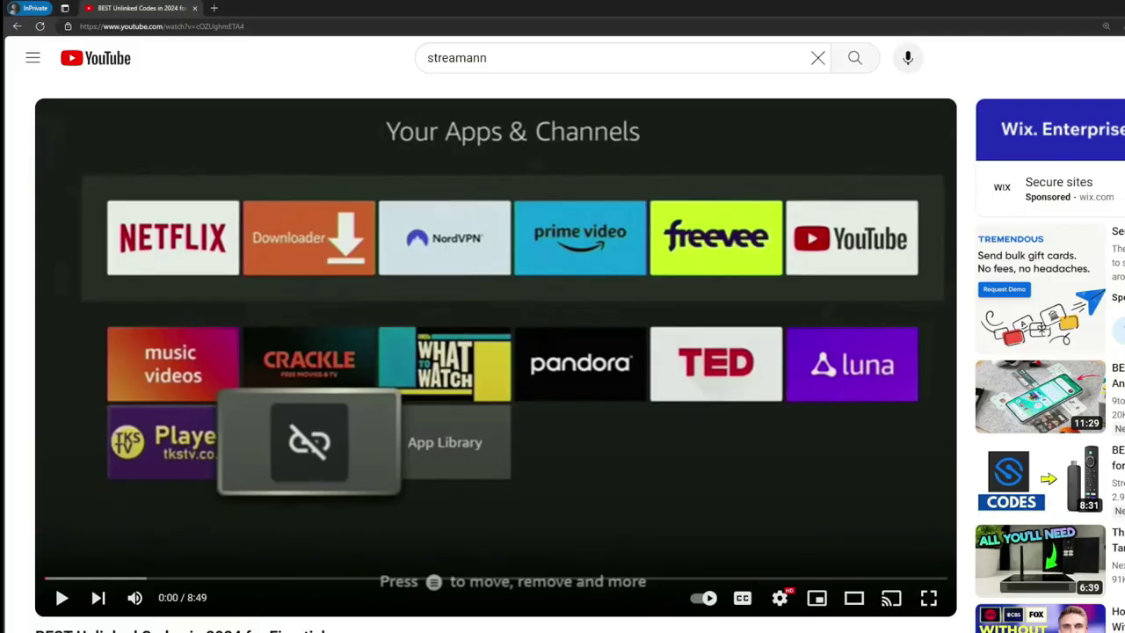
Expand the video description, follow the NordVPN offer link, and highlight '3 months extra'.
scroll(390, 577, down, 5)
click(392, 356)
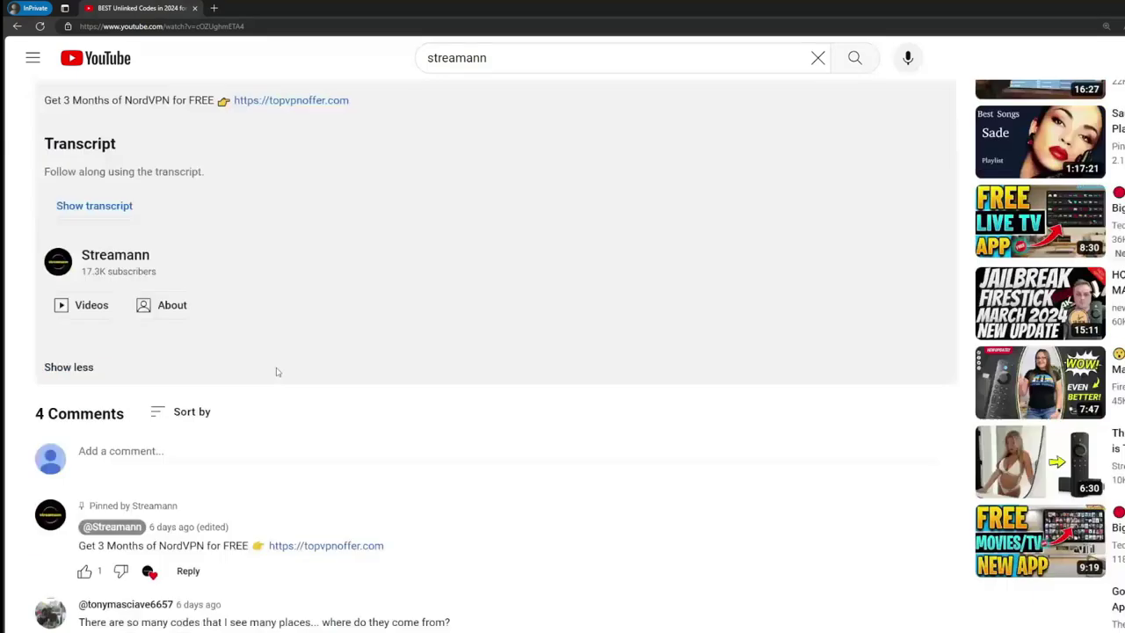
scroll(277, 372, down, 1)
drag(383, 479, 269, 479)
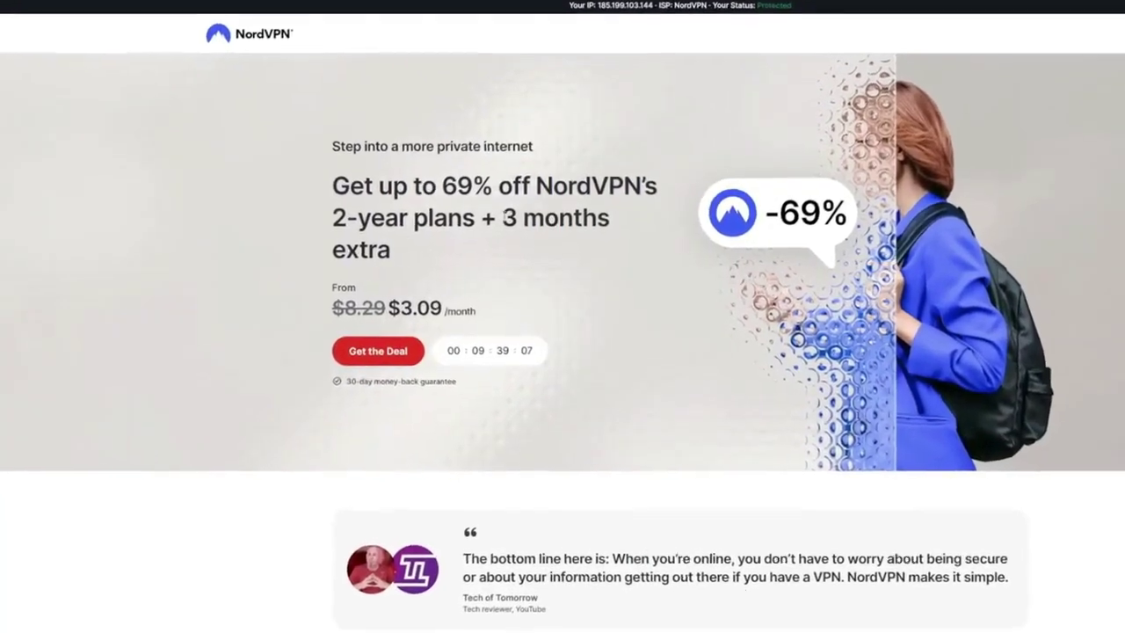
mouse_move(499, 217)
mouse_down()
mouse_move(610, 218)
mouse_move(614, 246)
mouse_up()
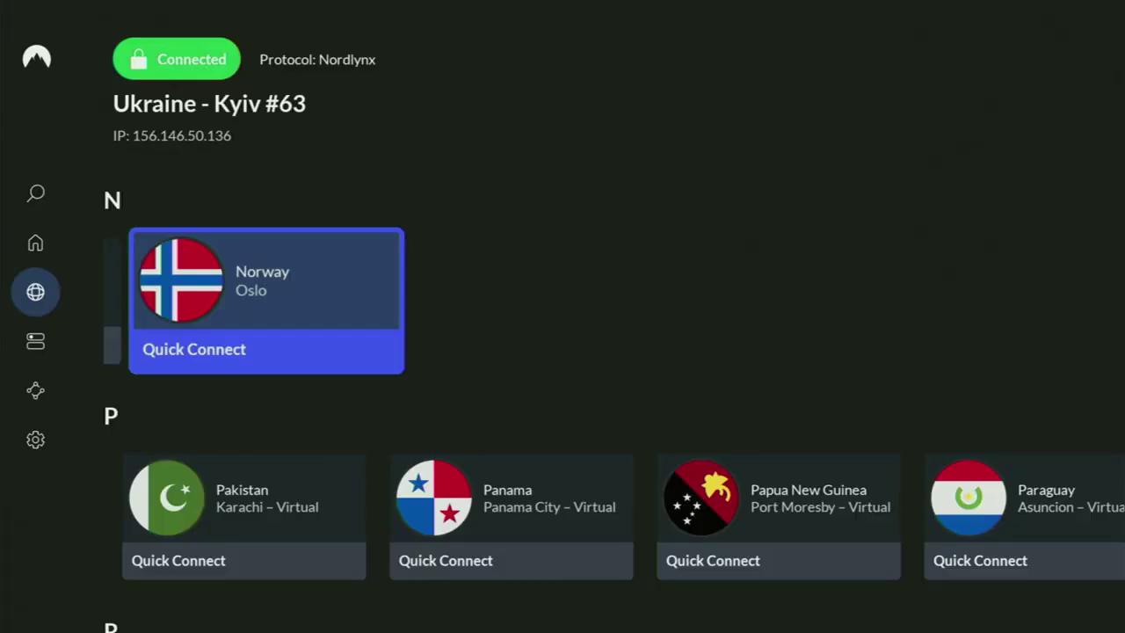
Go Home, open Your Apps & Channels, and launch the Downloader tile.
key(Home)
key(Right)
key(Right)
key(Right)
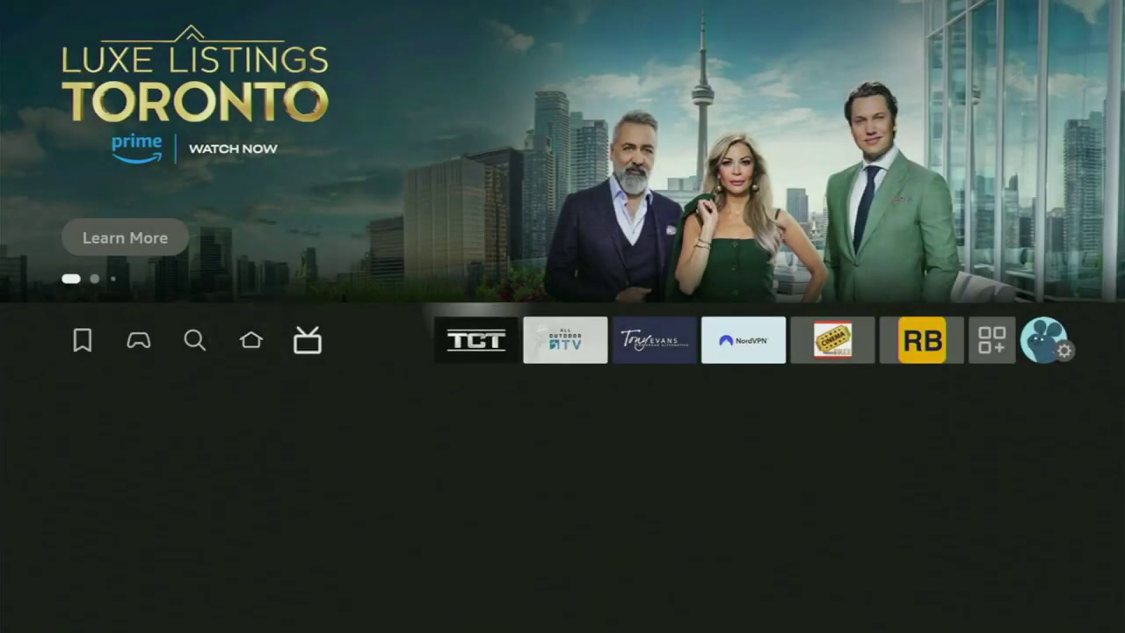
key(Right)
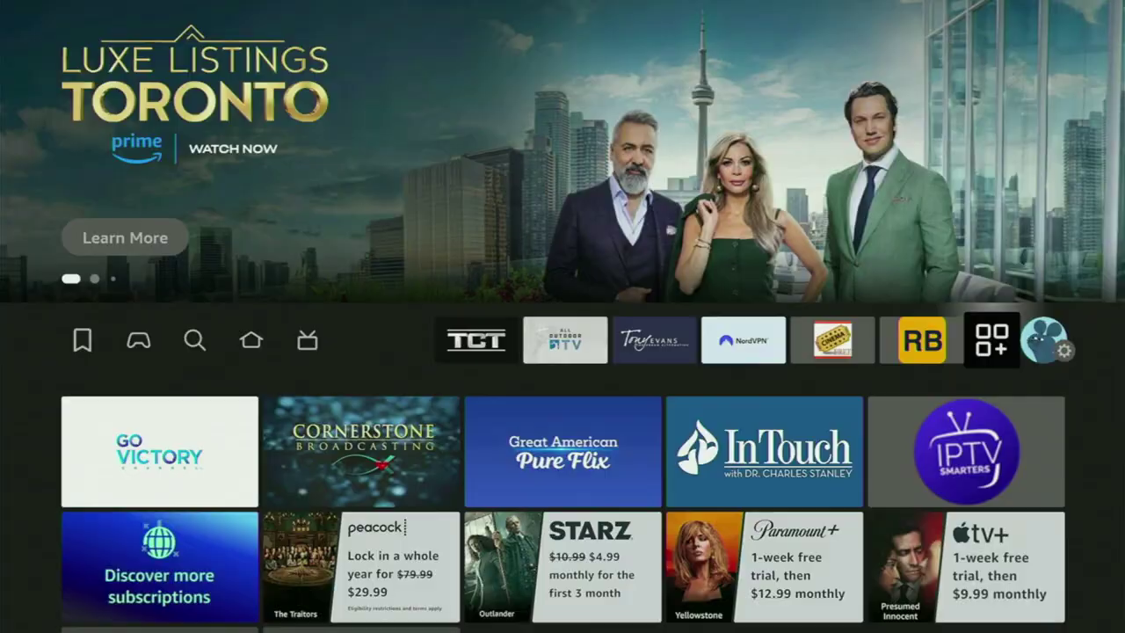
key(Return)
key(Down)
key(Down)
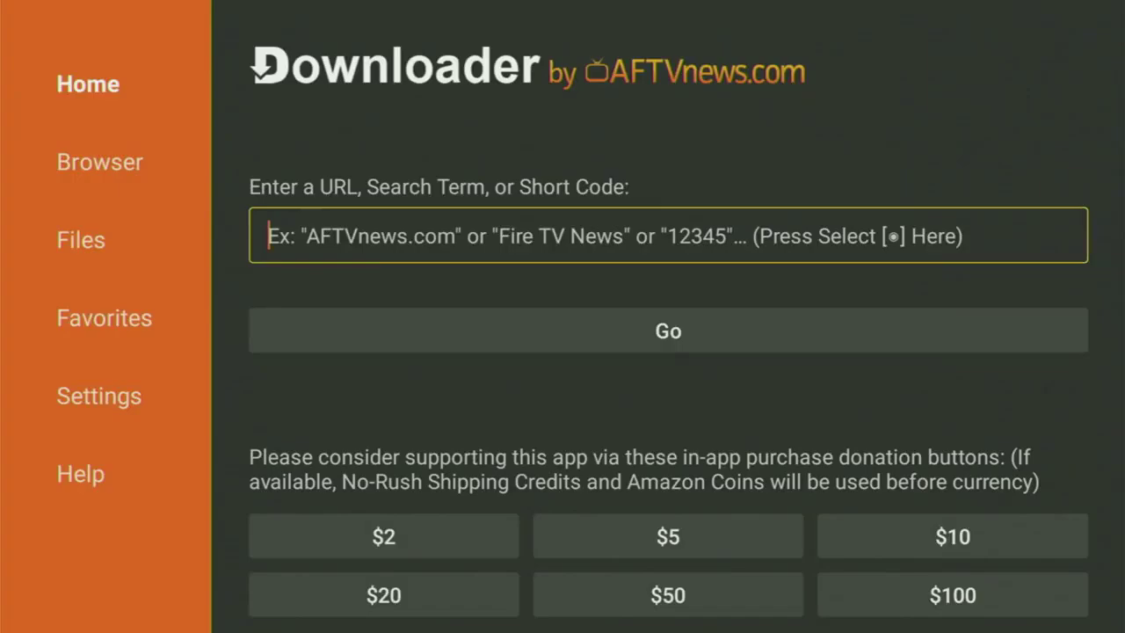
Start entering the short code, then clear the mistyped 14 from the field.
key(Return)
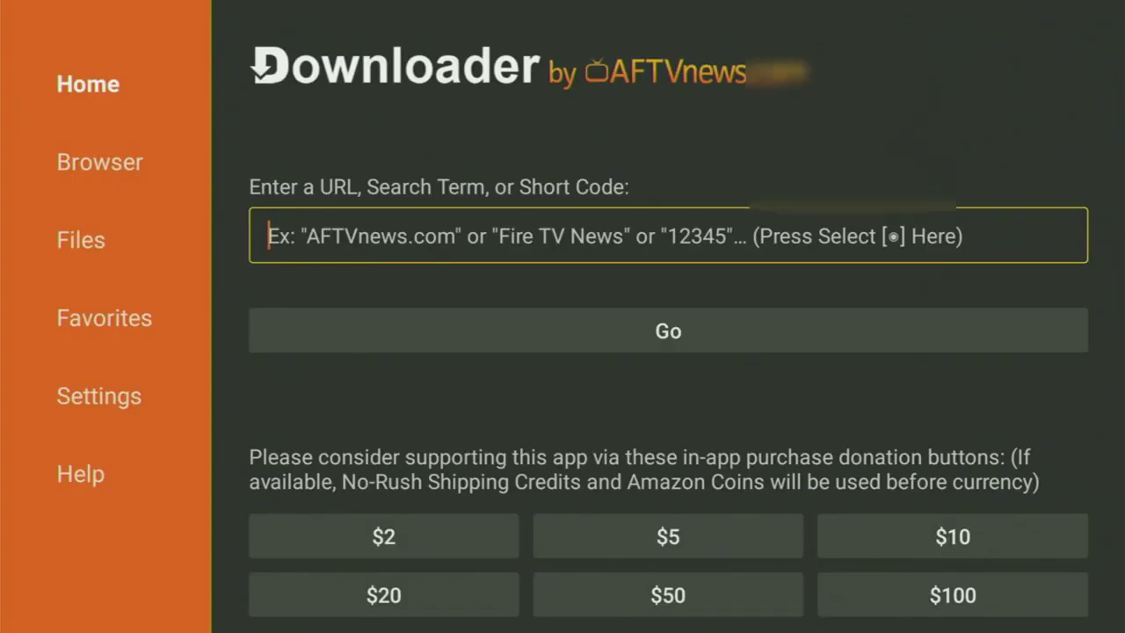
key(Up)
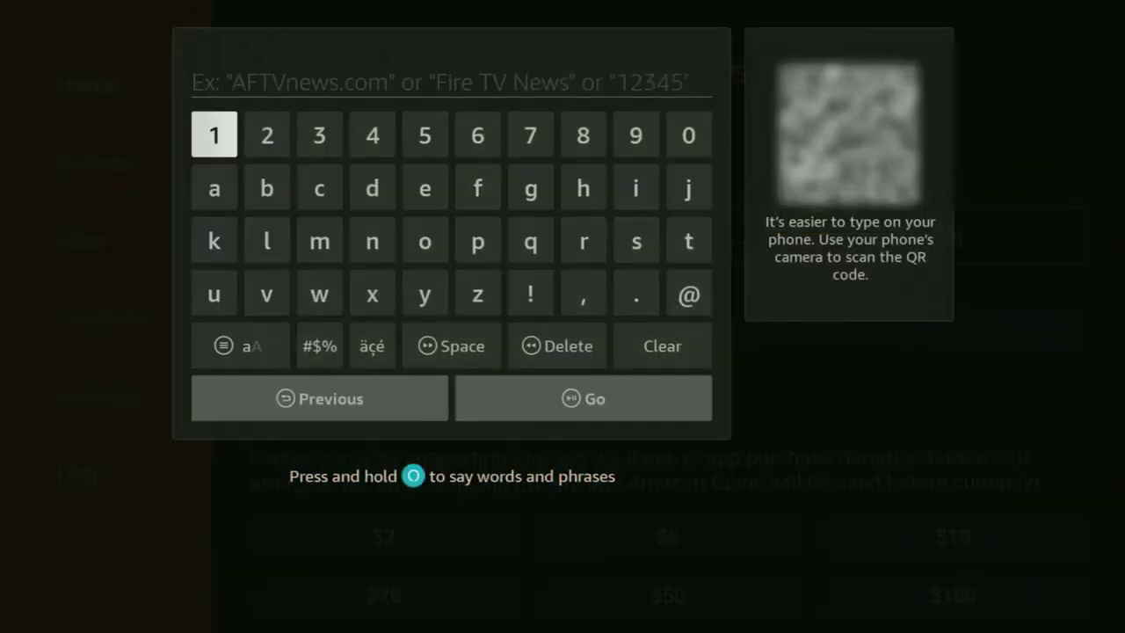
key(Return)
key(Right)
key(Right)
key(Right)
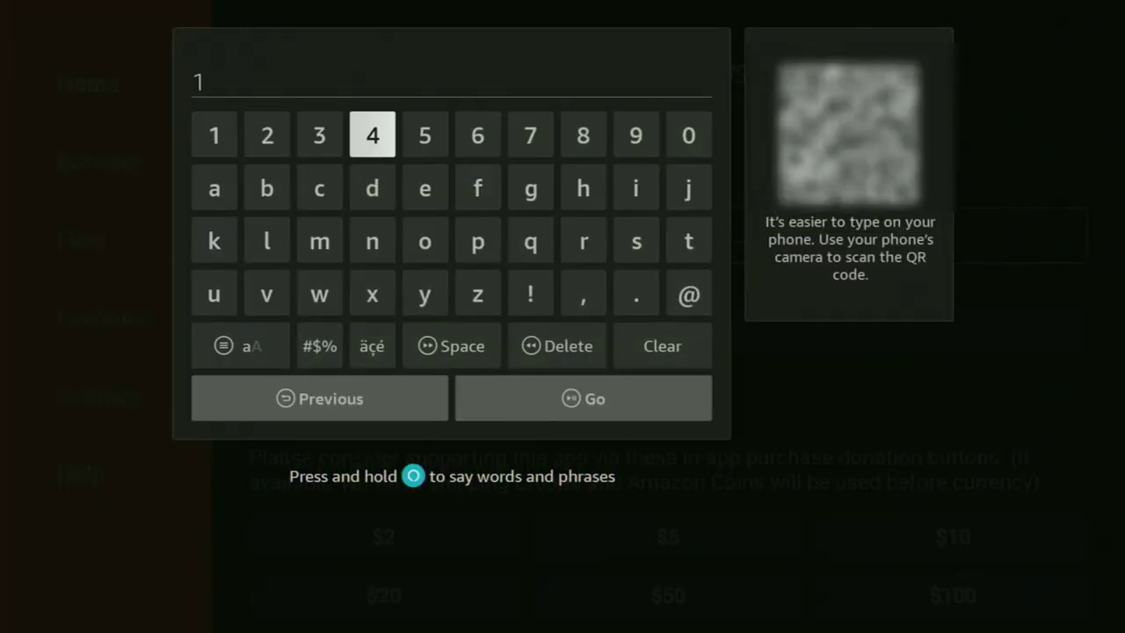
key(Return)
key(Right)
key(Right)
key(Right)
key(Down)
key(Down)
key(Down)
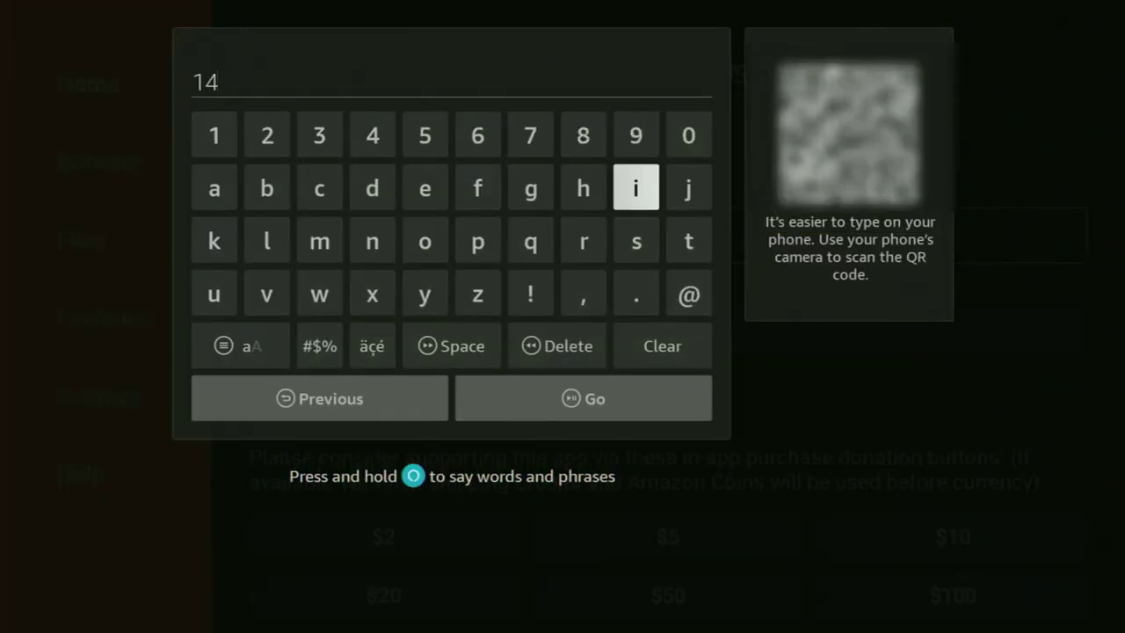
key(Down)
key(Return)
Enter the short code 174927 with the on-screen keyboard.
key(Up)
key(Up)
key(Up)
key(Left)
key(Left)
key(Left)
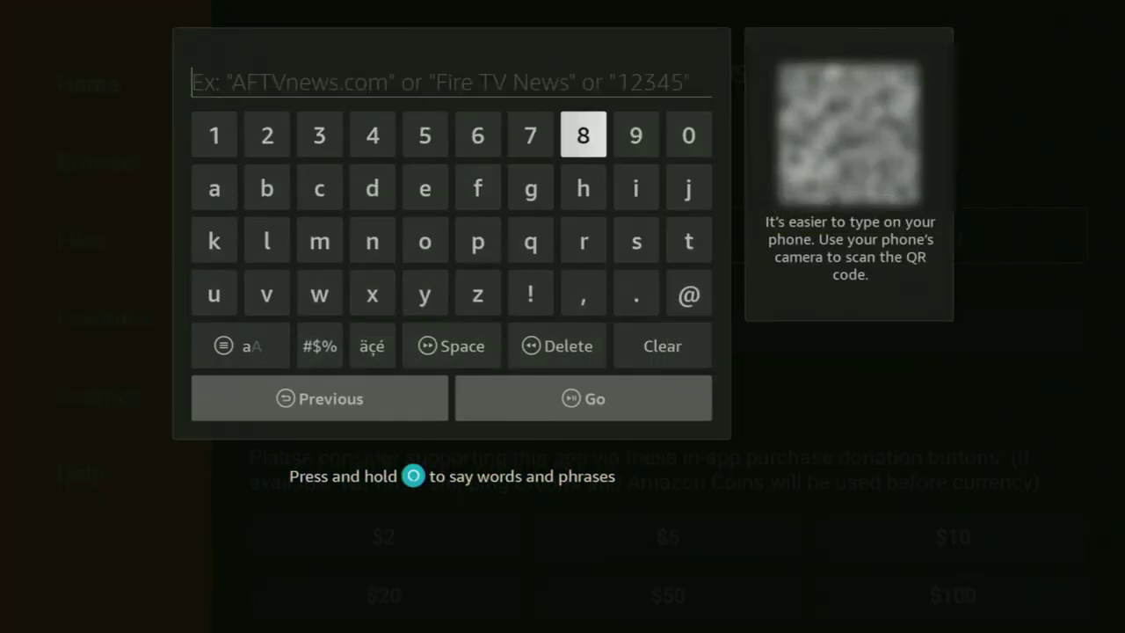
key(Left)
key(Left)
key(Left)
key(Return)
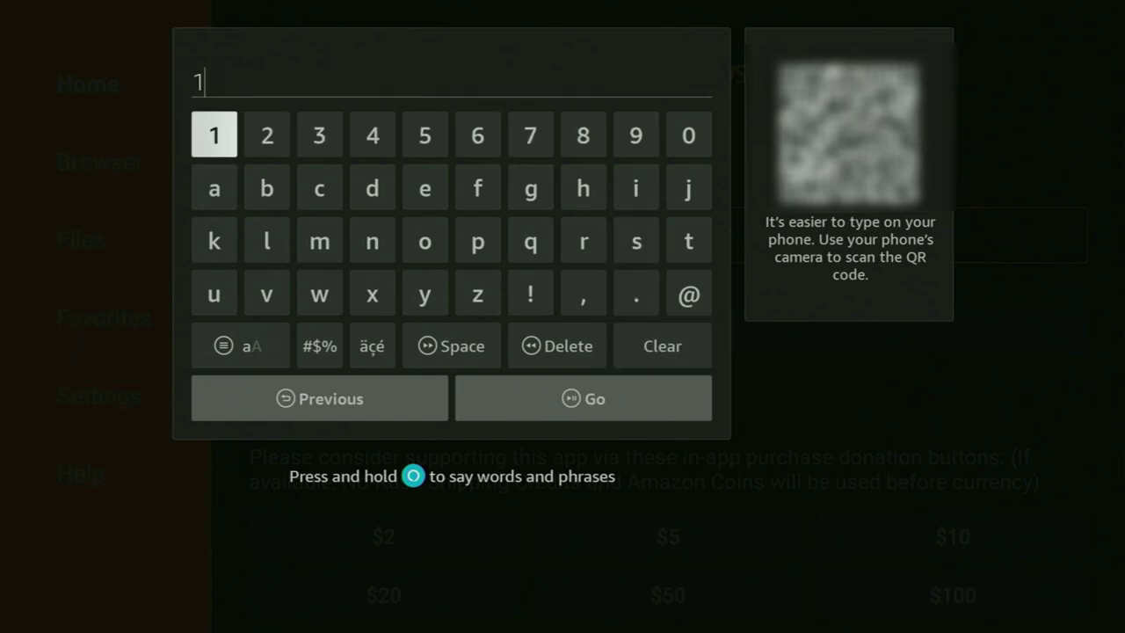
key(Right)
key(Right)
key(Right)
key(Right)
key(Right)
key(Return)
key(Left)
key(Left)
key(Left)
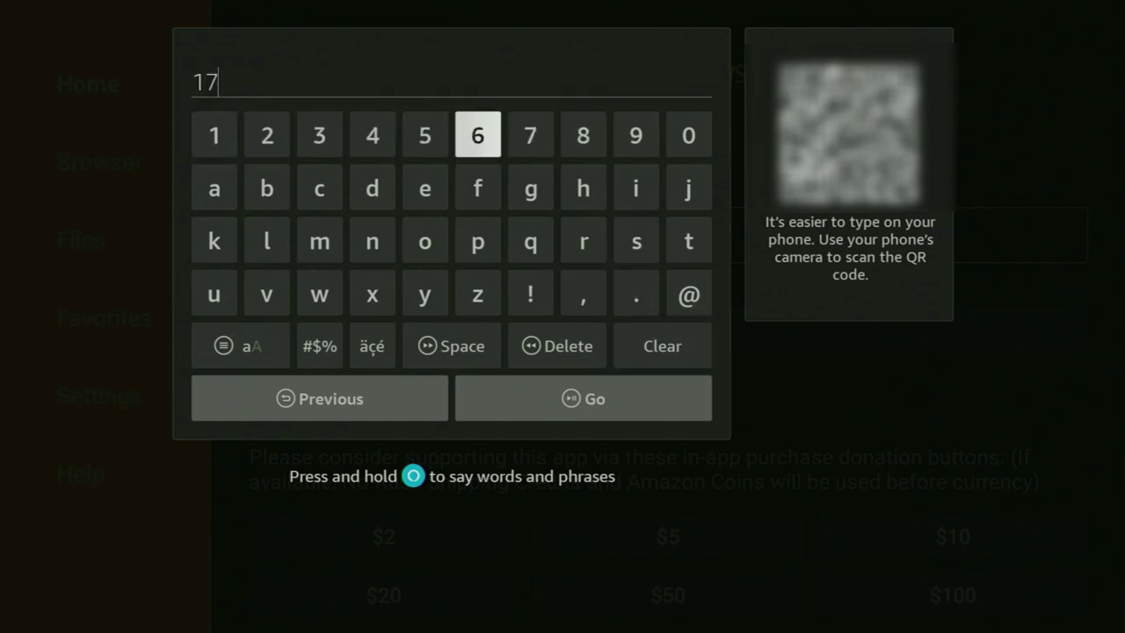
key(Return)
key(Right)
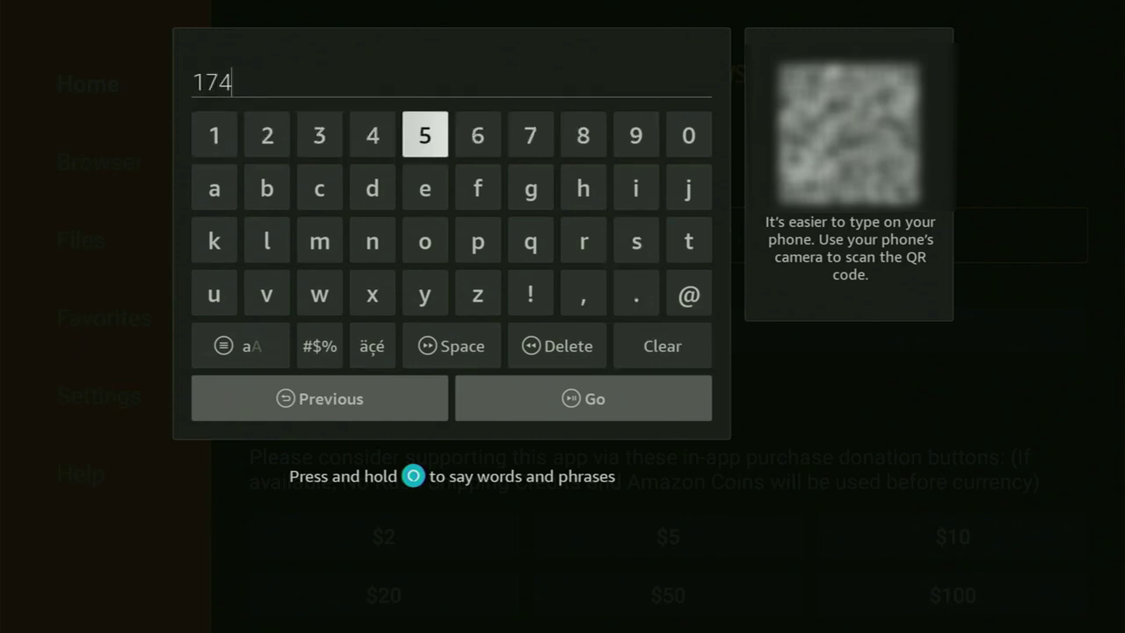
key(Right)
key(Right)
key(Right)
key(Right)
key(Return)
key(Left)
key(Left)
key(Left)
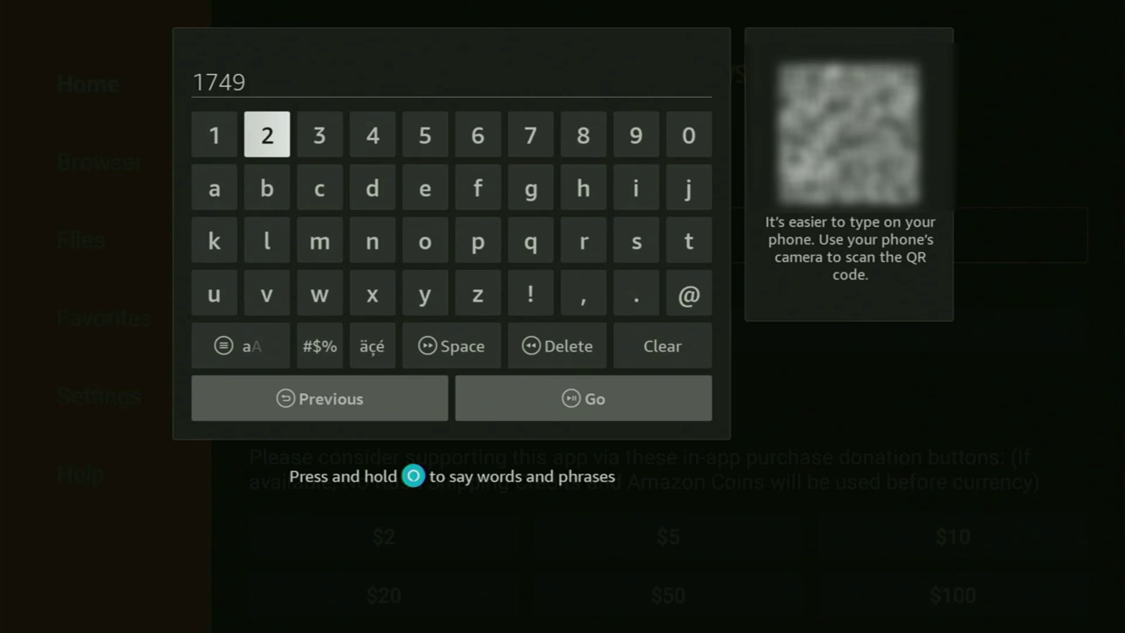
key(Return)
key(Right)
key(Right)
key(Right)
key(Return)
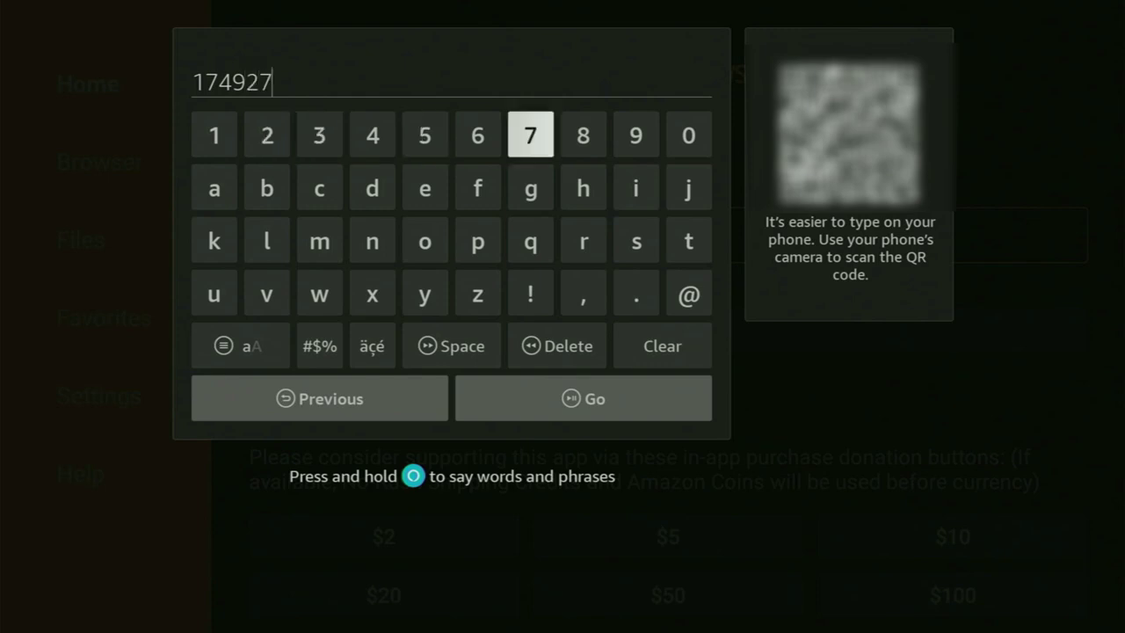
Submit code 174927 with Go to load its download page.
key(Down)
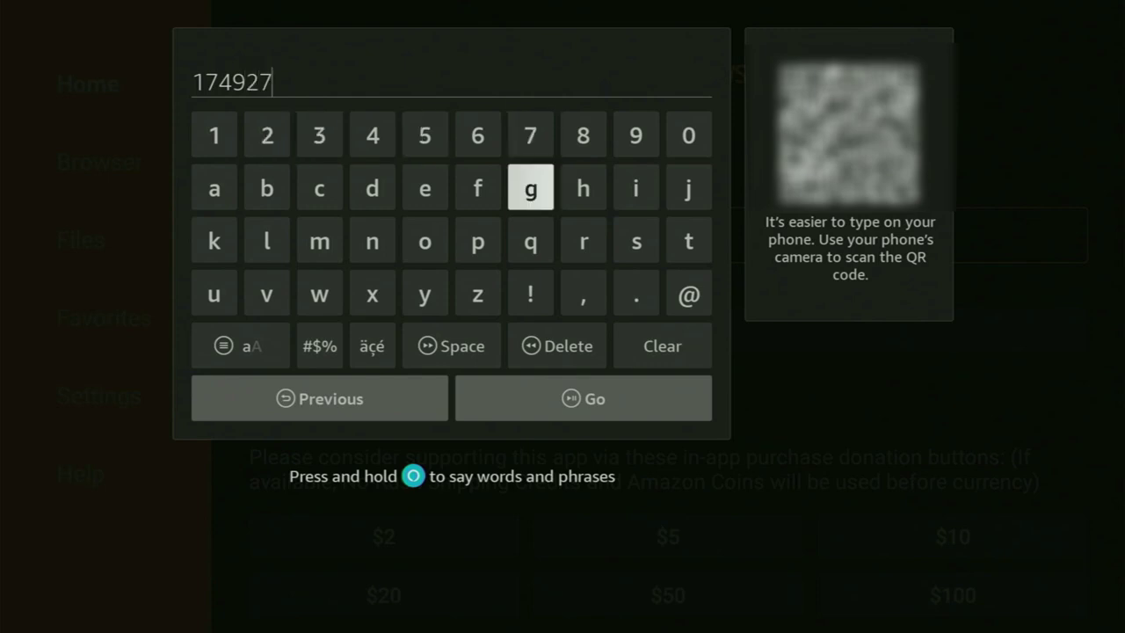
key(Down)
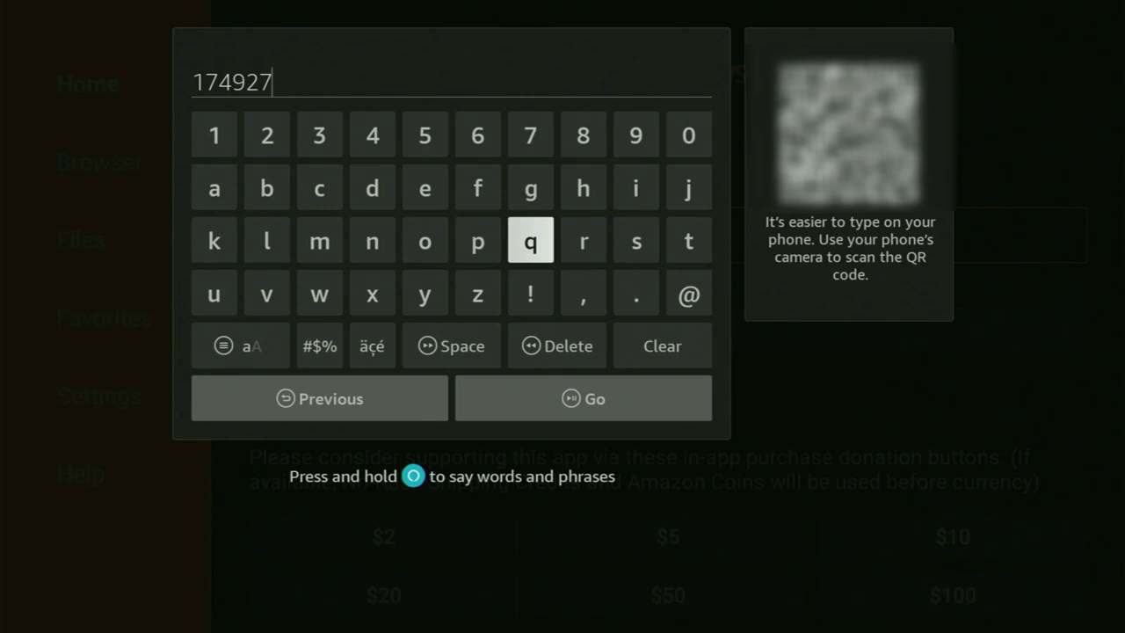
key(Down)
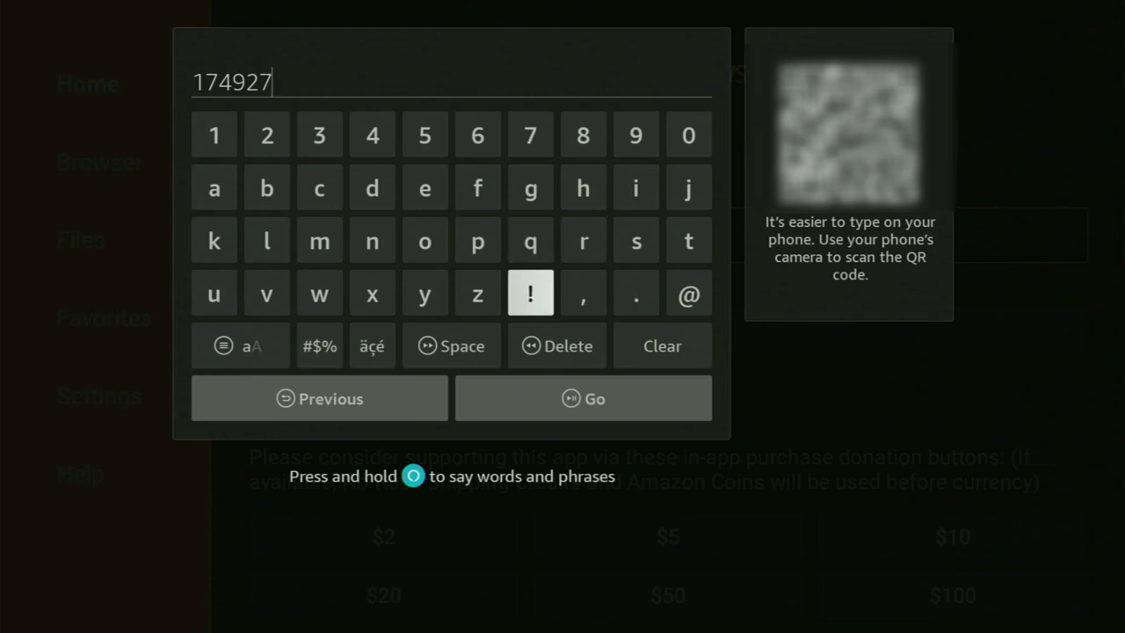
key(Down)
key(Down)
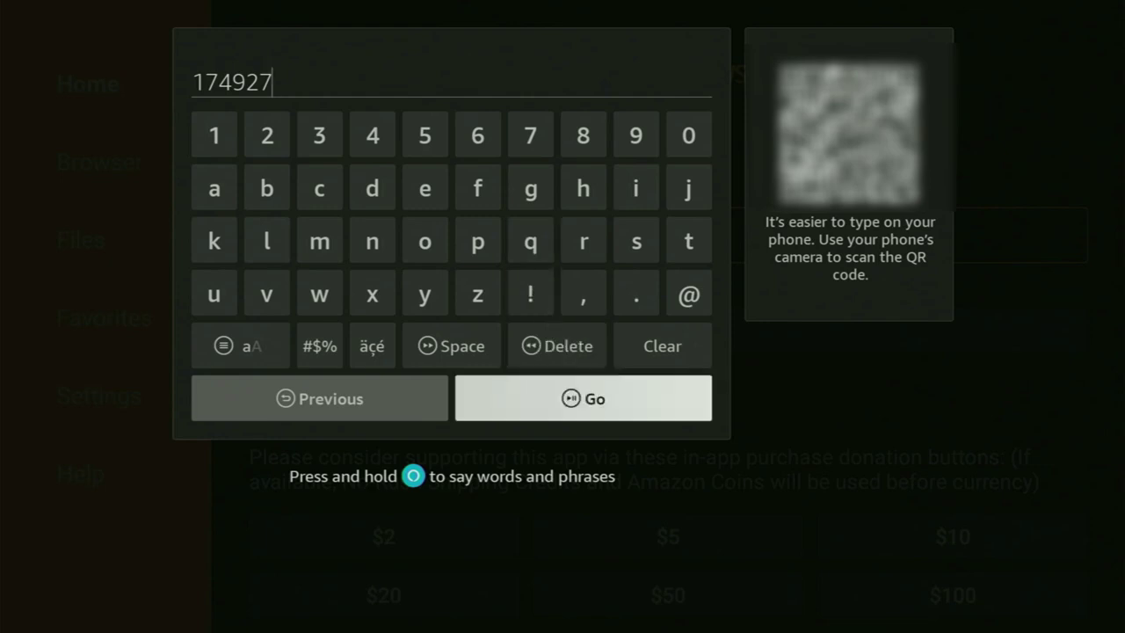
key(Return)
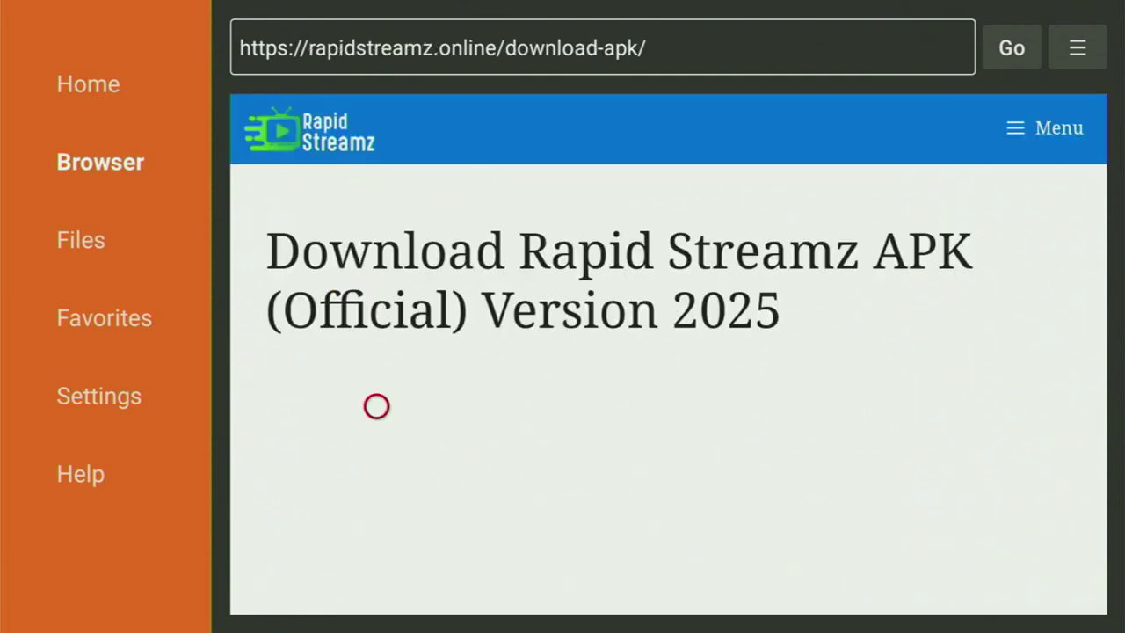
Start the 'Download Rapid Streamz v4.0' download and dismiss the ad popup.
scroll(376, 405, down, 6)
scroll(376, 592, down, 5)
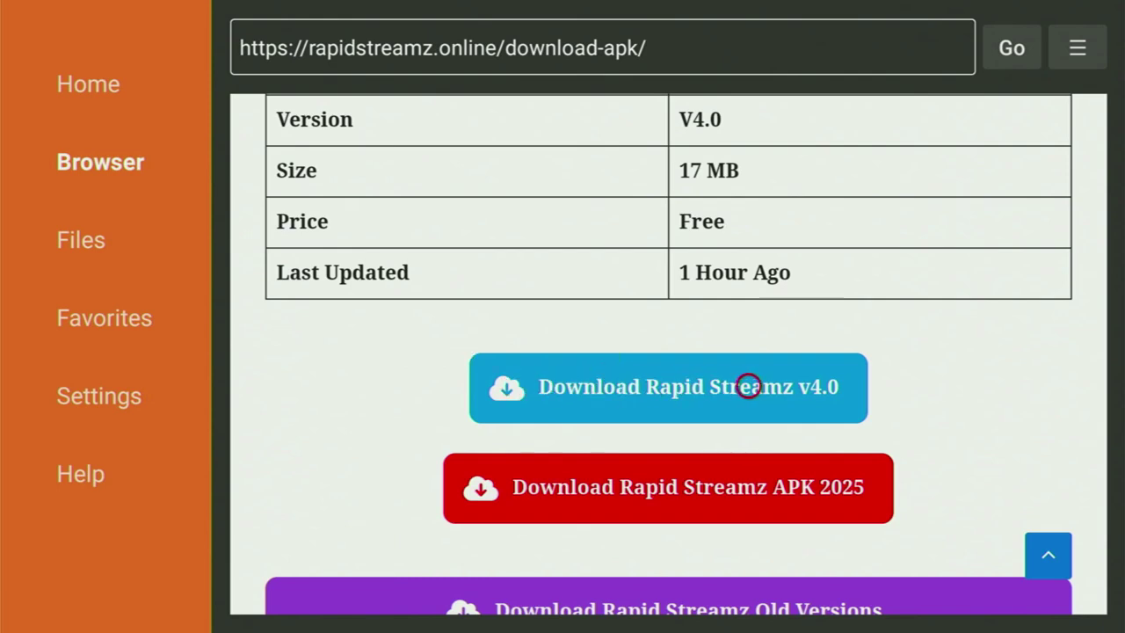
click(689, 387)
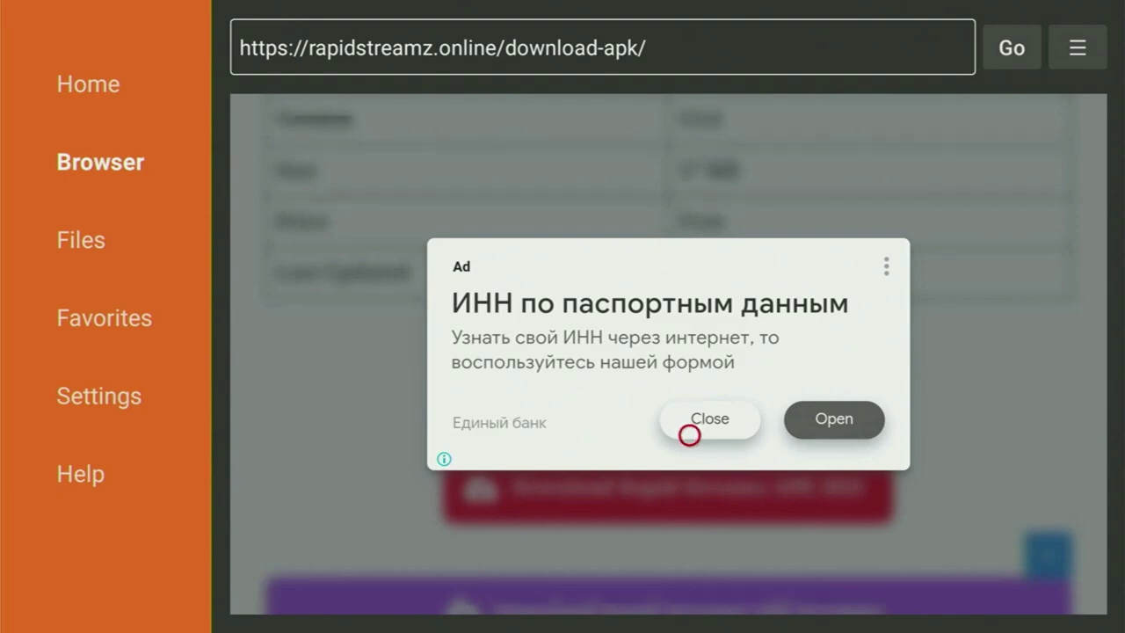
click(687, 433)
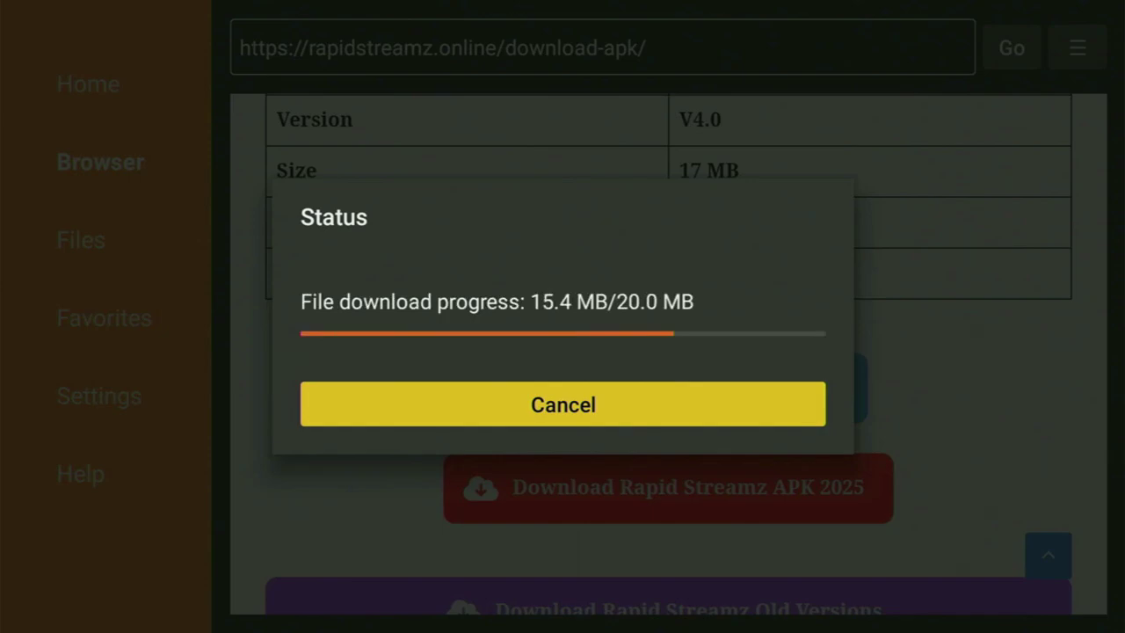
Install Rapid Streamz 4.0, delete its downloaded APK, and return to the Home screen.
key(Return)
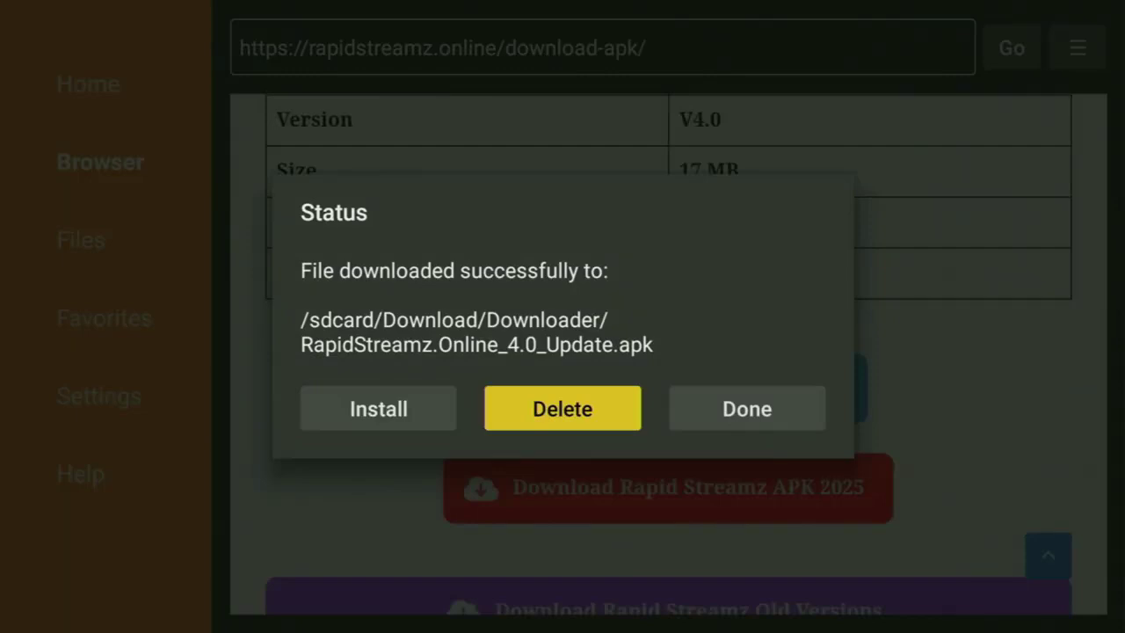
key(Return)
key(Return)
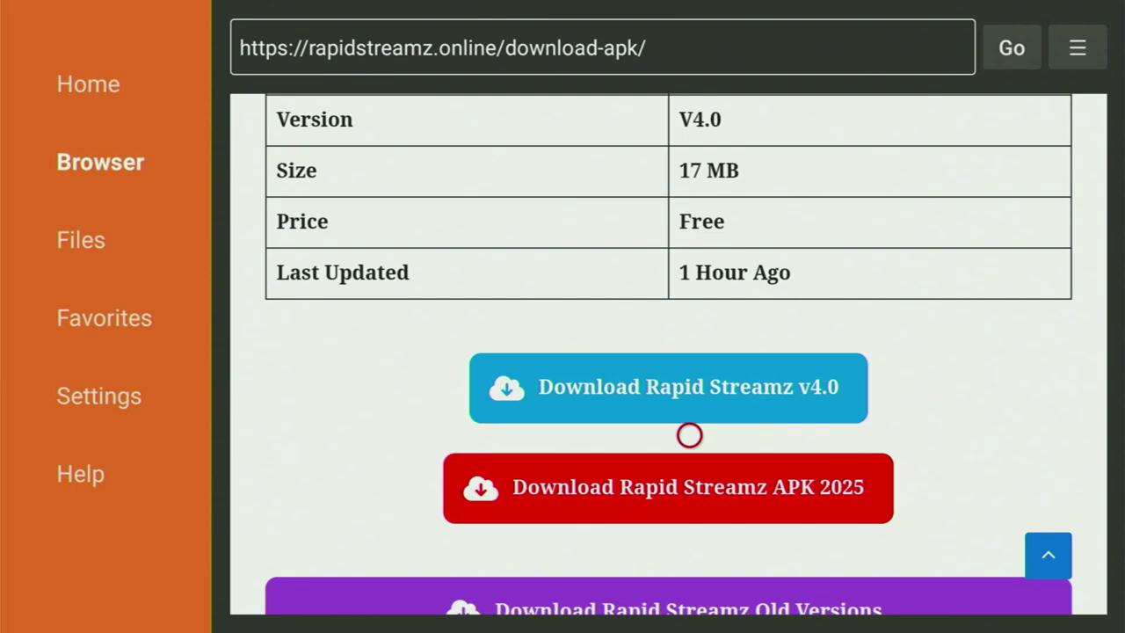
key(Home)
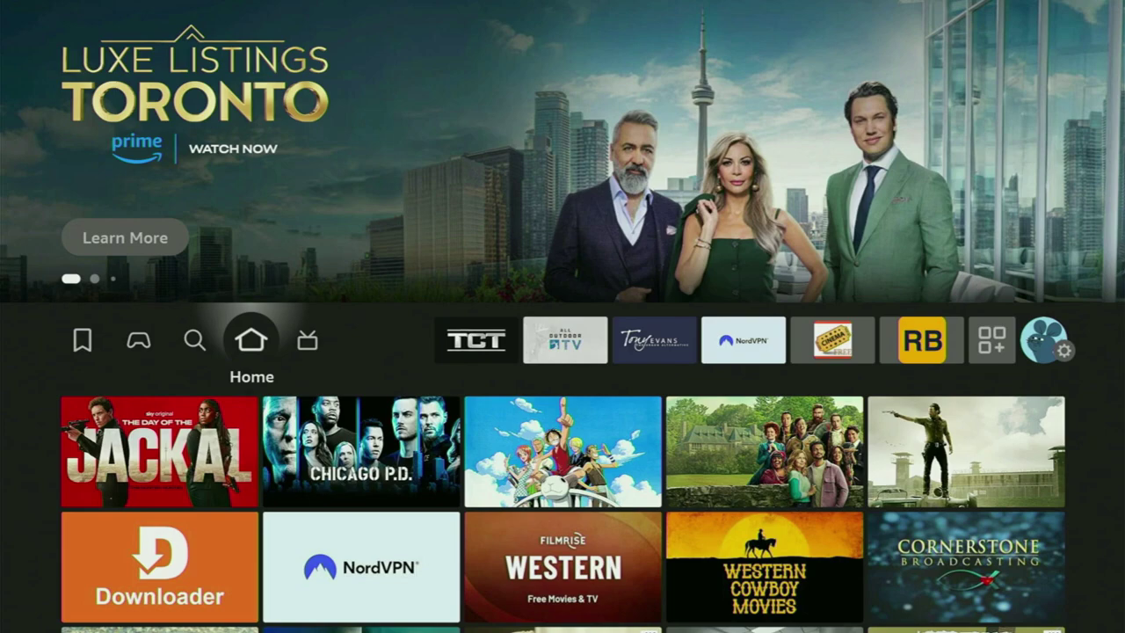
Move Rapid Streamz to the front of Your Apps & Channels.
key(Right)
key(Right)
key(Right)
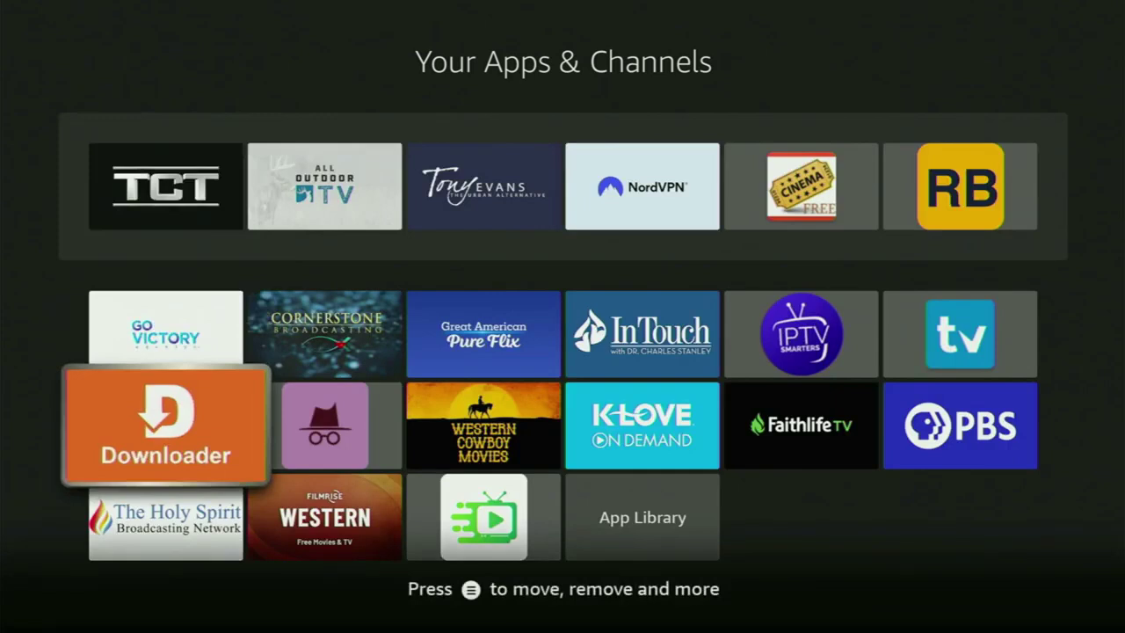
key(Right)
key(Right)
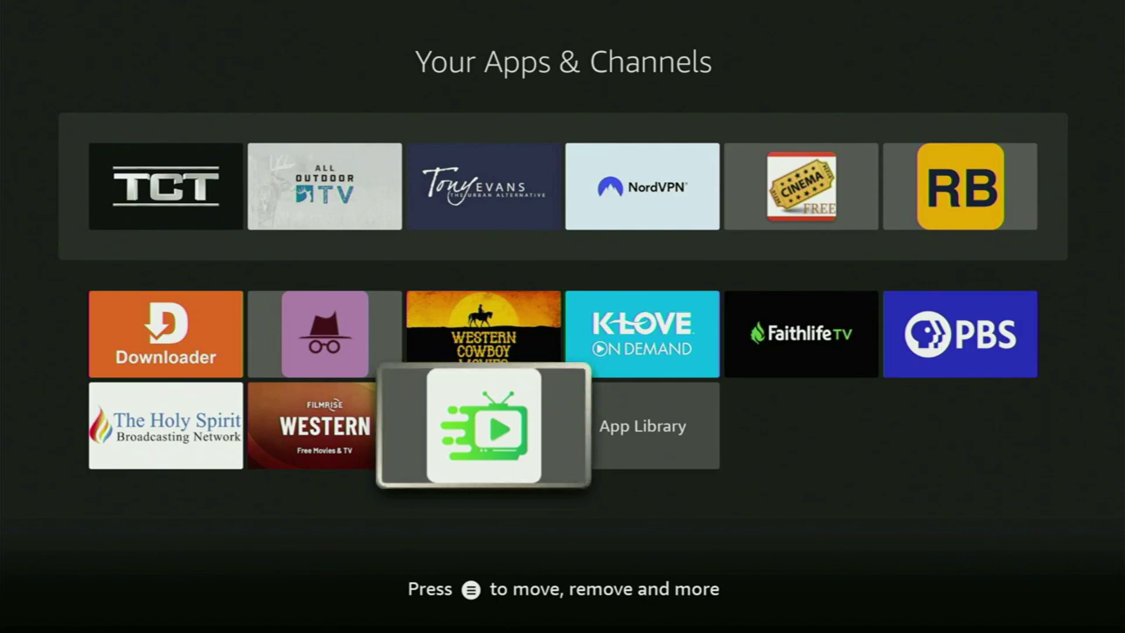
key(Menu)
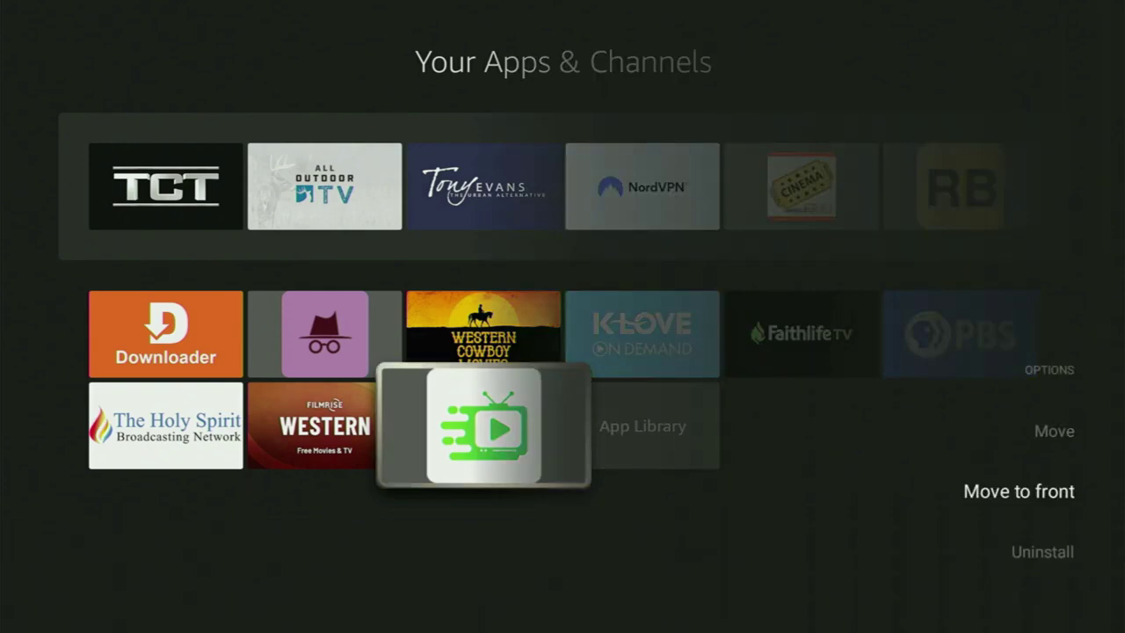
key(Return)
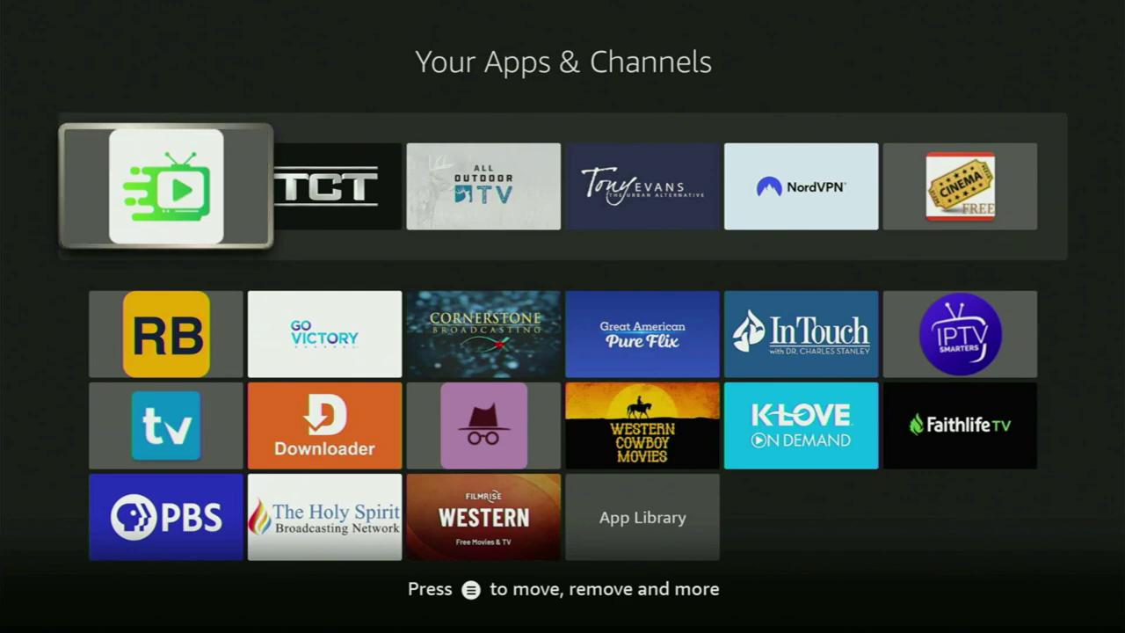
Bring focus back around the apps grid to the Rapid Streamz tile.
key(Down)
key(Right)
key(Right)
key(Right)
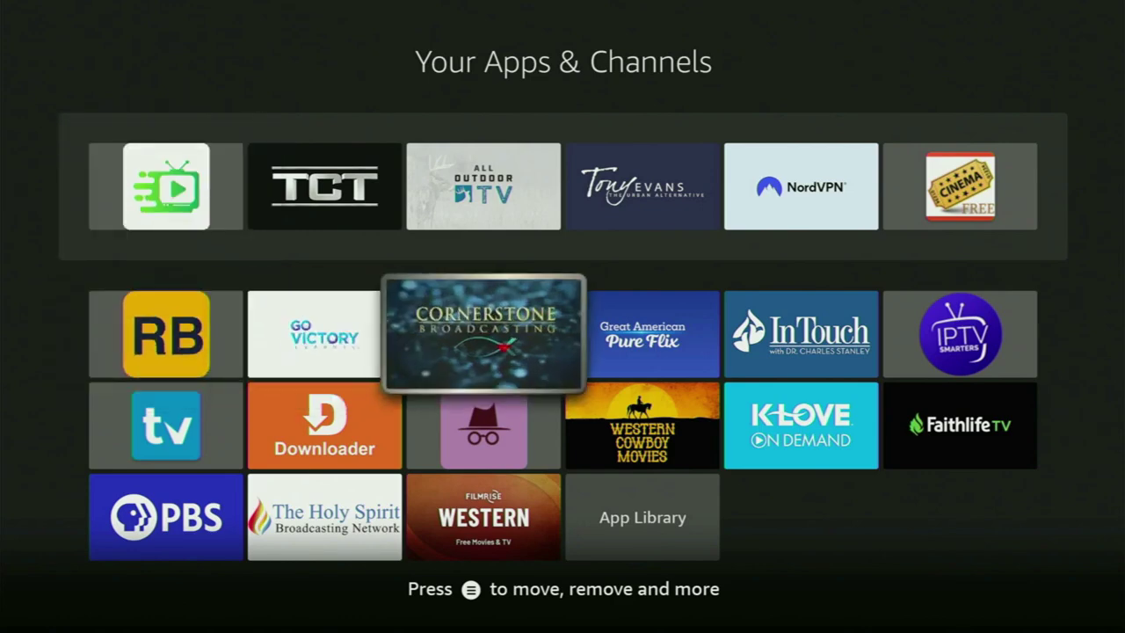
key(Up)
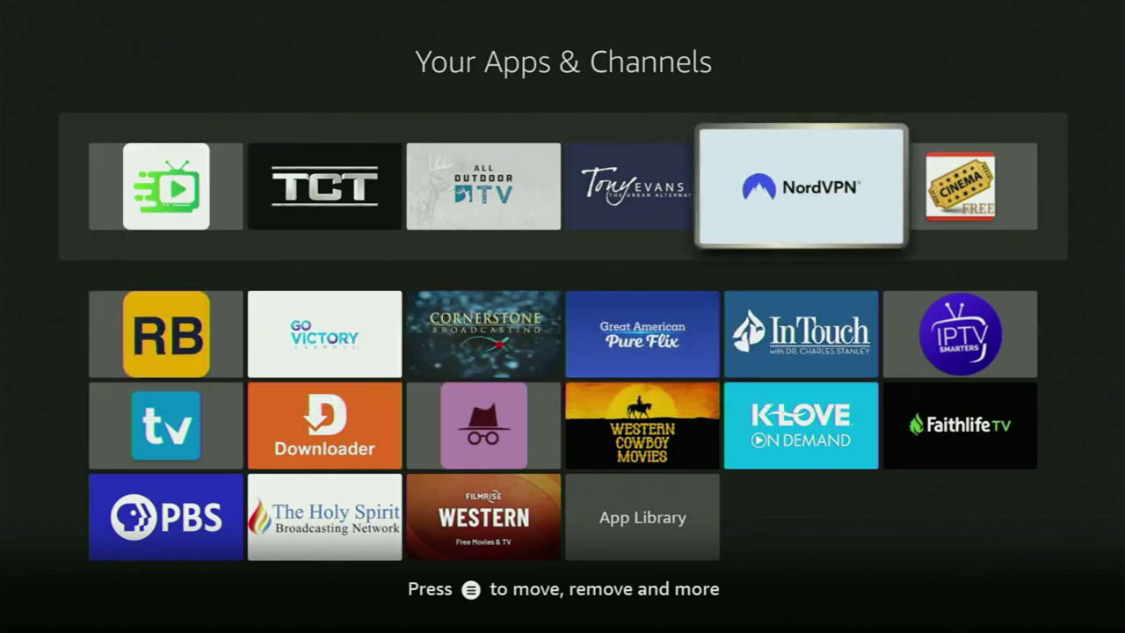
key(Left)
key(Left)
key(Left)
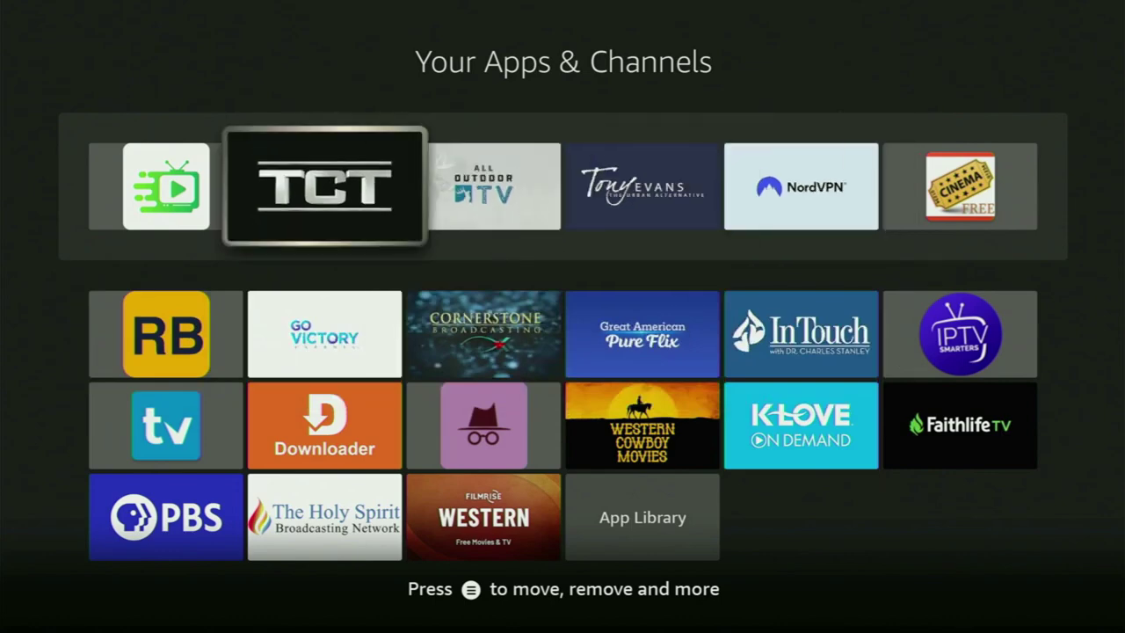
Launch Rapid Streamz and browse its sports and country channel categories, ending on Bangladesh TV.
key(Return)
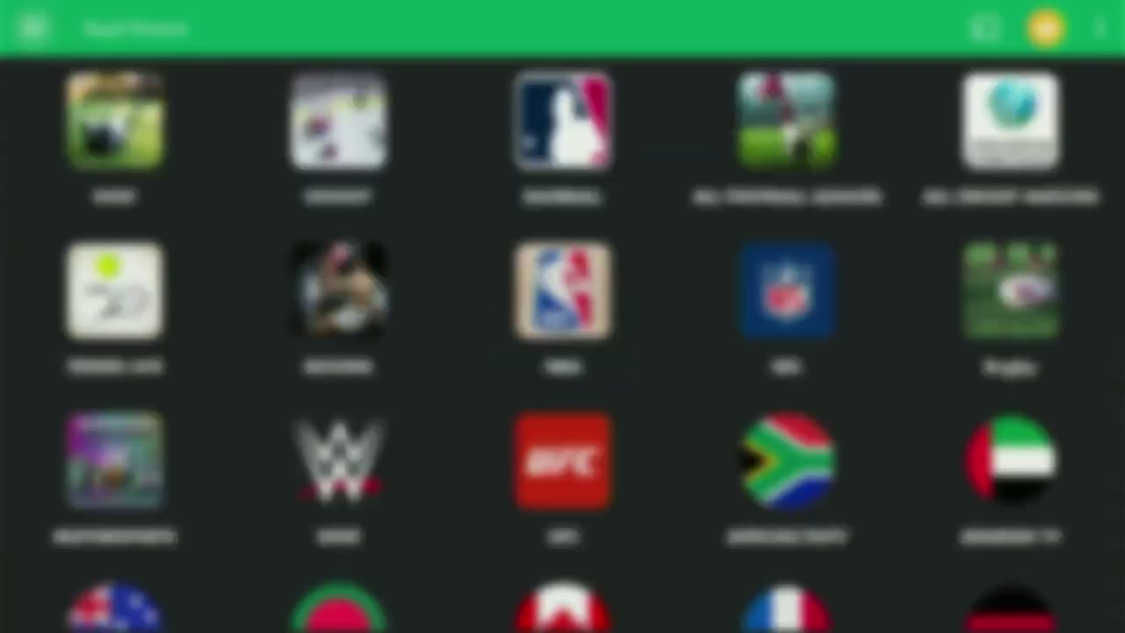
key(Down)
key(Down)
key(Down)
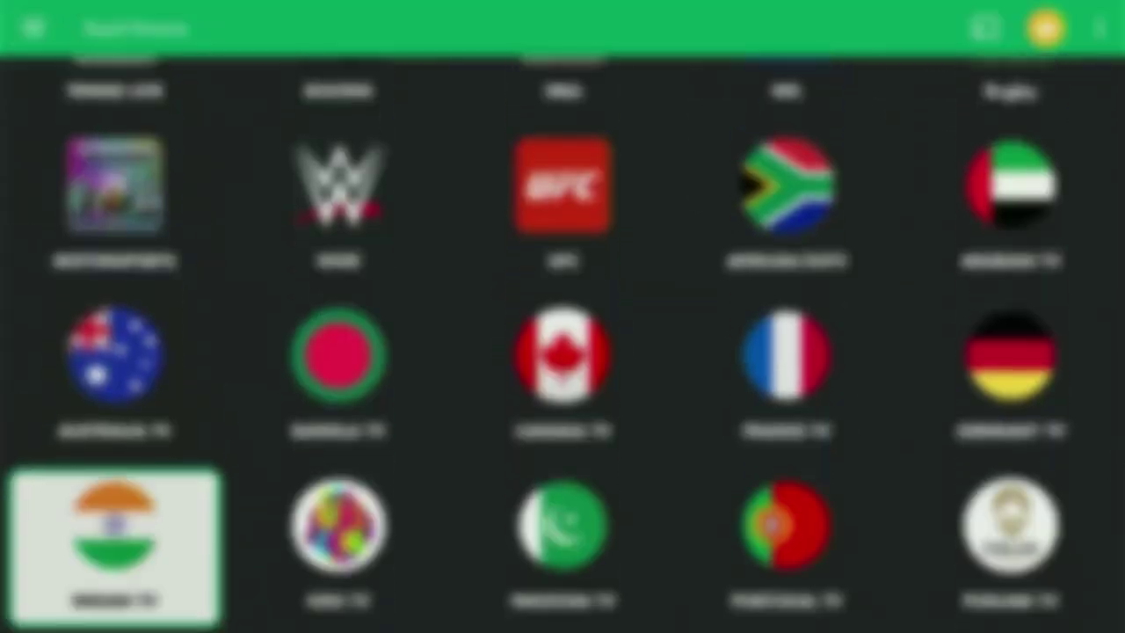
key(Down)
key(Right)
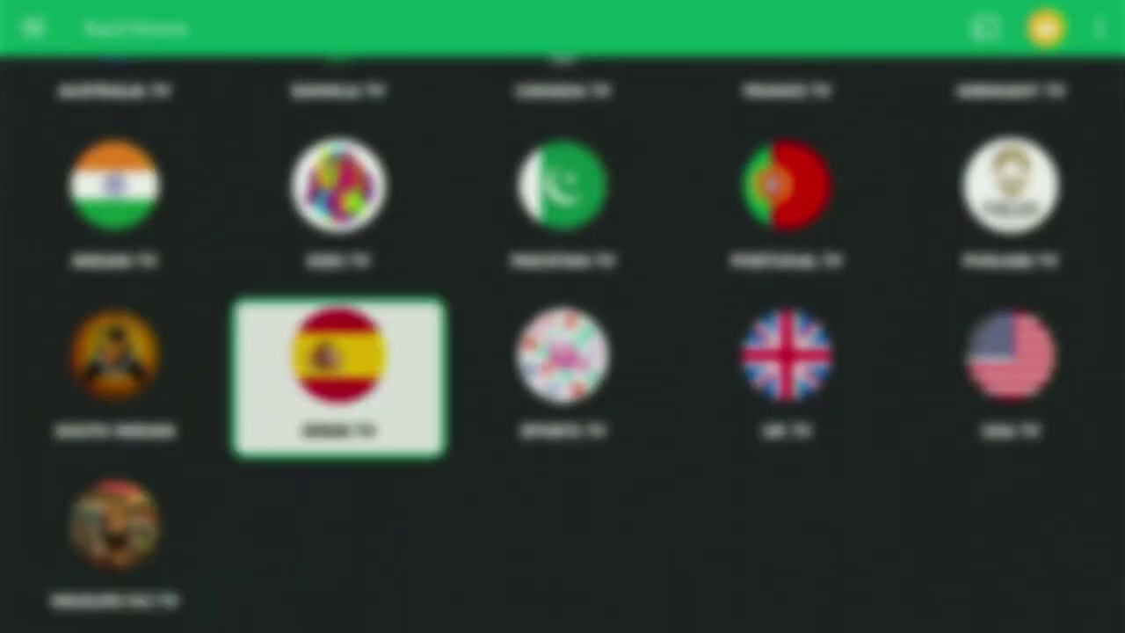
key(Up)
key(Up)
key(Up)
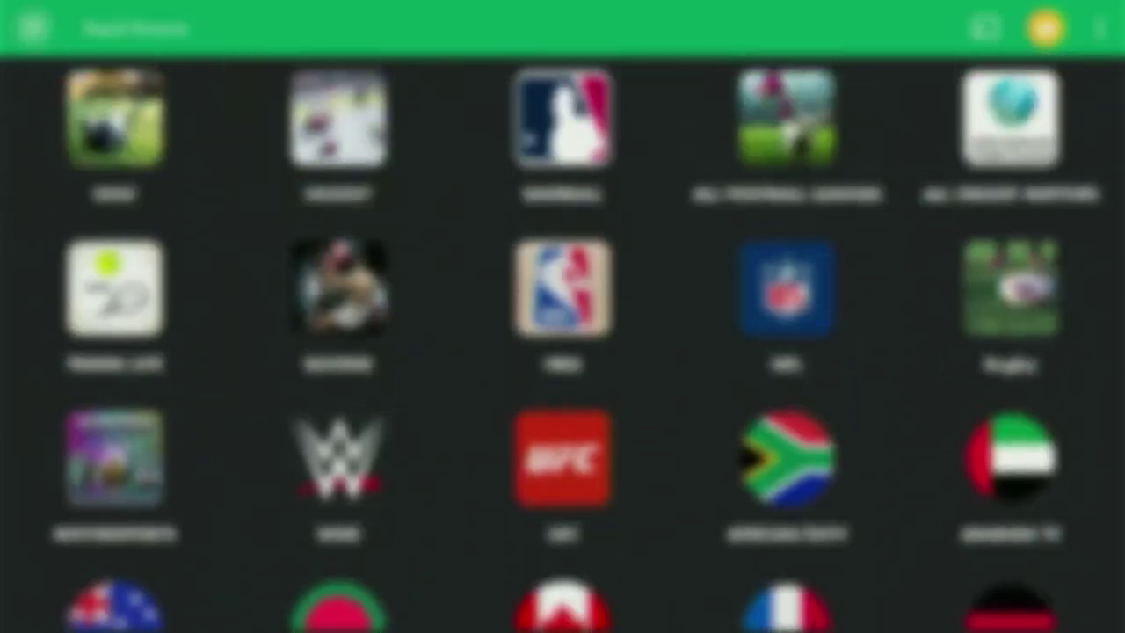
key(Down)
key(Left)
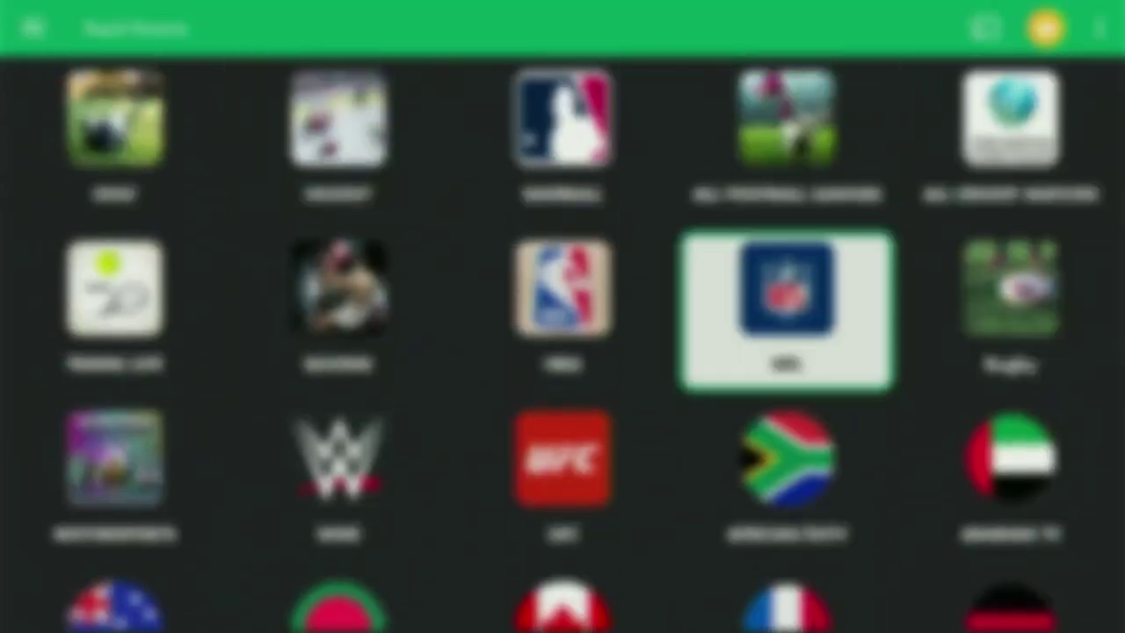
key(Left)
key(Left)
key(Down)
key(Down)
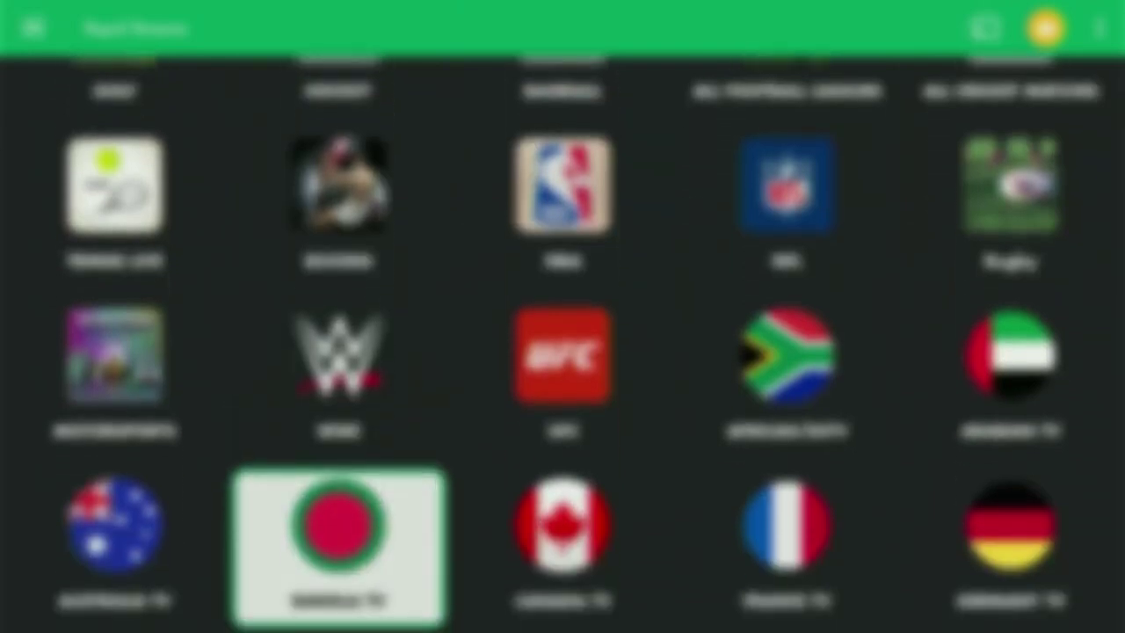
key(Down)
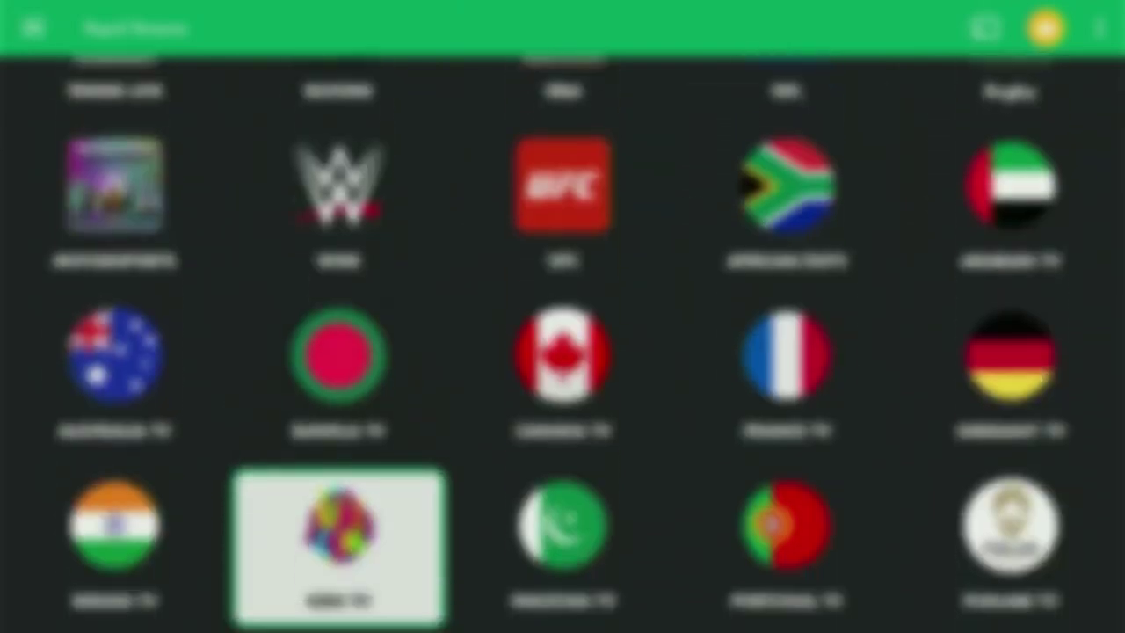
key(Up)
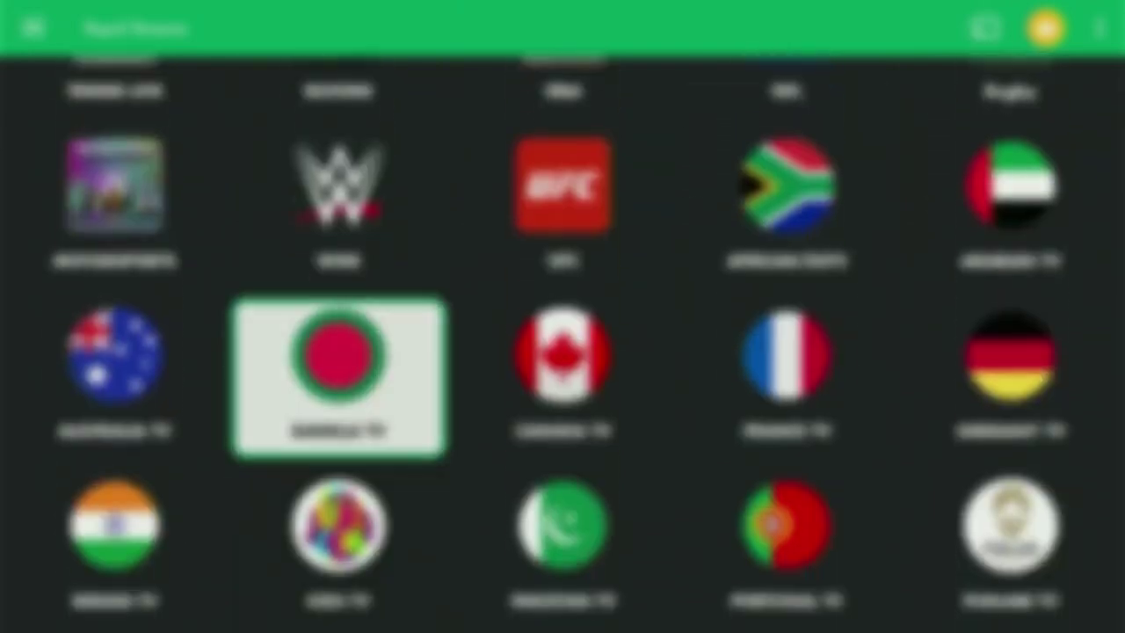